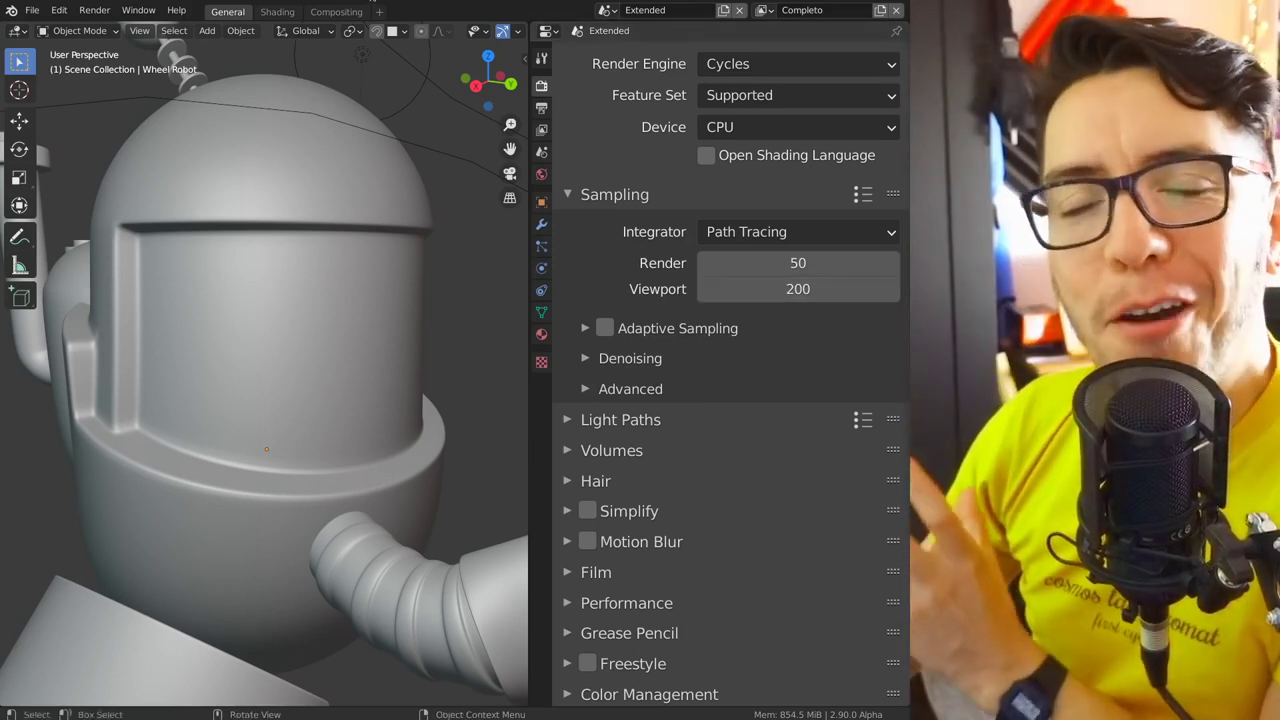
Step: Switch to the browser's D8015 revision page and highlight "CPU" and "Embree" in its title
{"action": "left_click", "coordinate": [370, 2]}
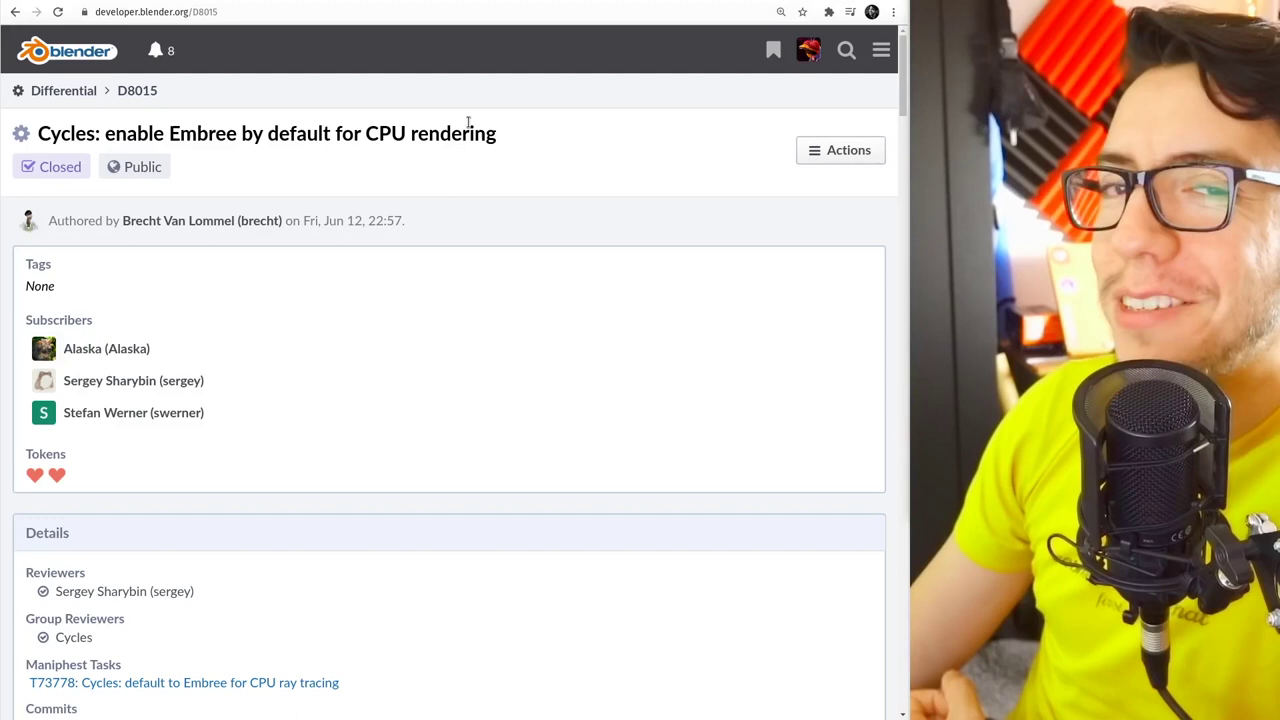
{"action": "double_click", "coordinate": [381, 138]}
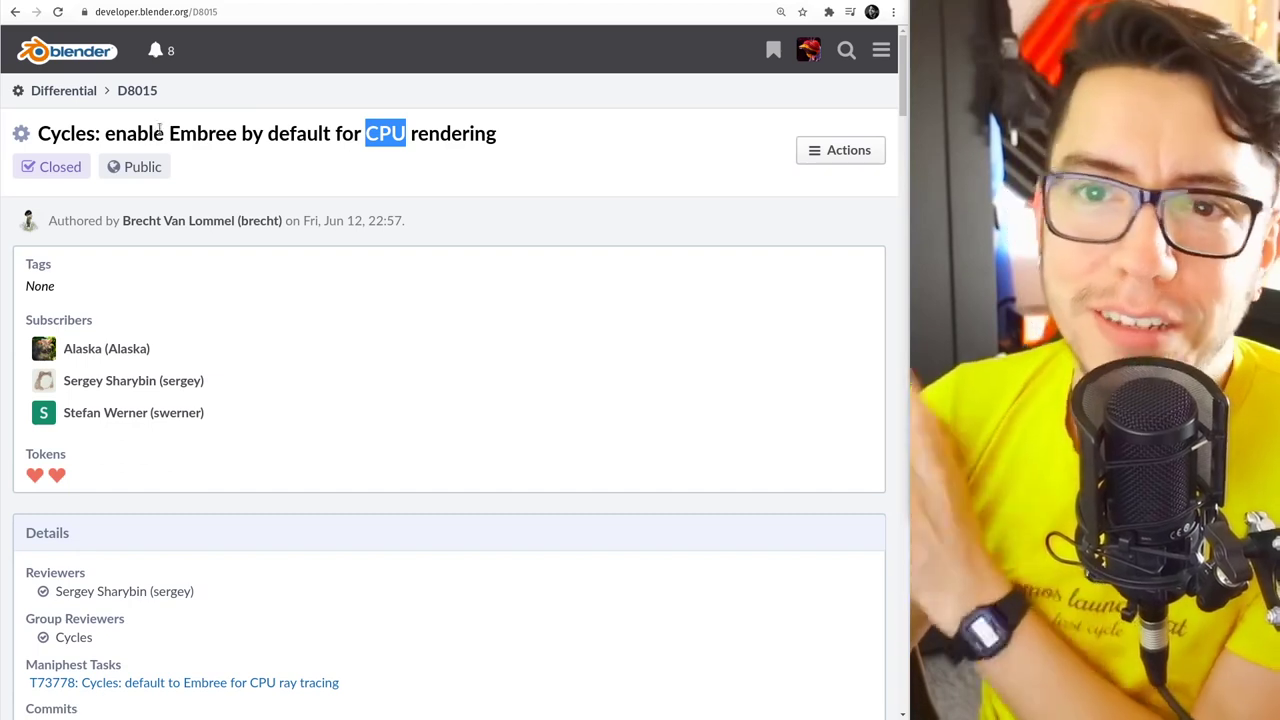
{"action": "double_click", "coordinate": [190, 133]}
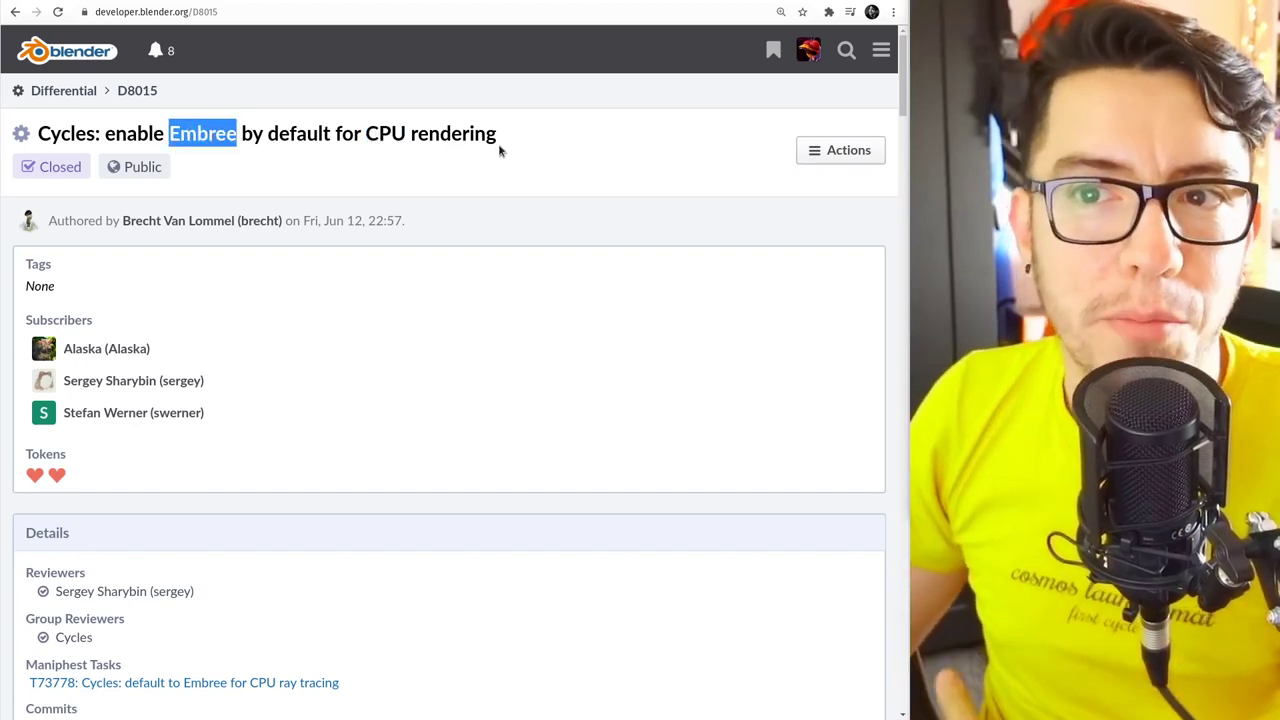
{"action": "double_click", "coordinate": [381, 134]}
{"action": "left_click", "coordinate": [420, 186]}
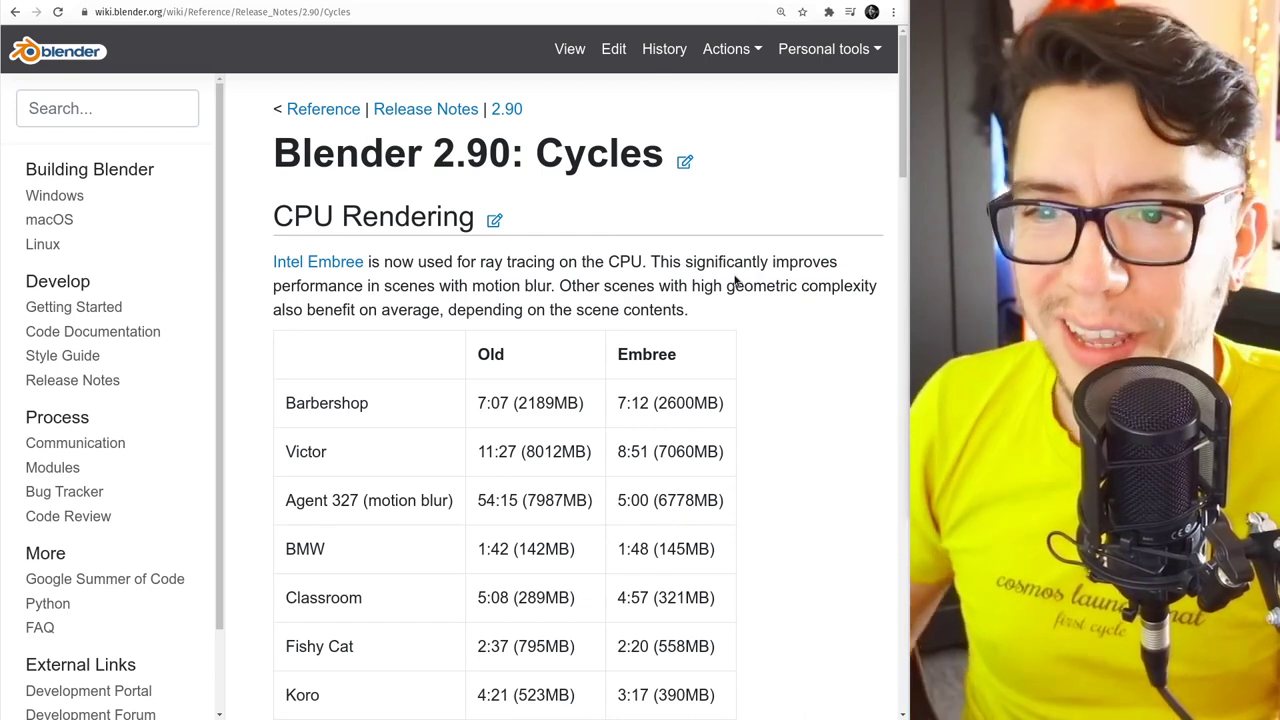
Step: In the Blender 2.90 Cycles release notes, examine the CPU Rendering benchmark table and highlight the "Agent 327" scene name
{"action": "scroll", "coordinate": [765, 383], "scroll_direction": "down", "scroll_amount": 1}
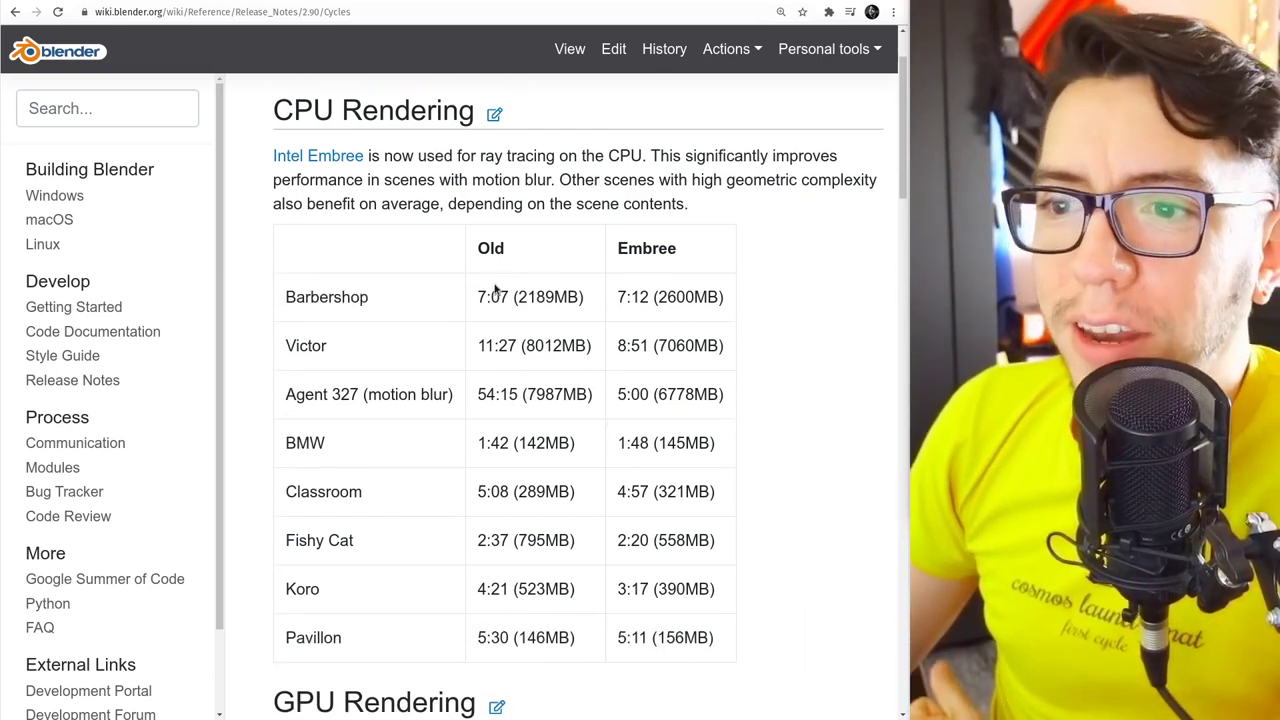
{"action": "double_click", "coordinate": [505, 493]}
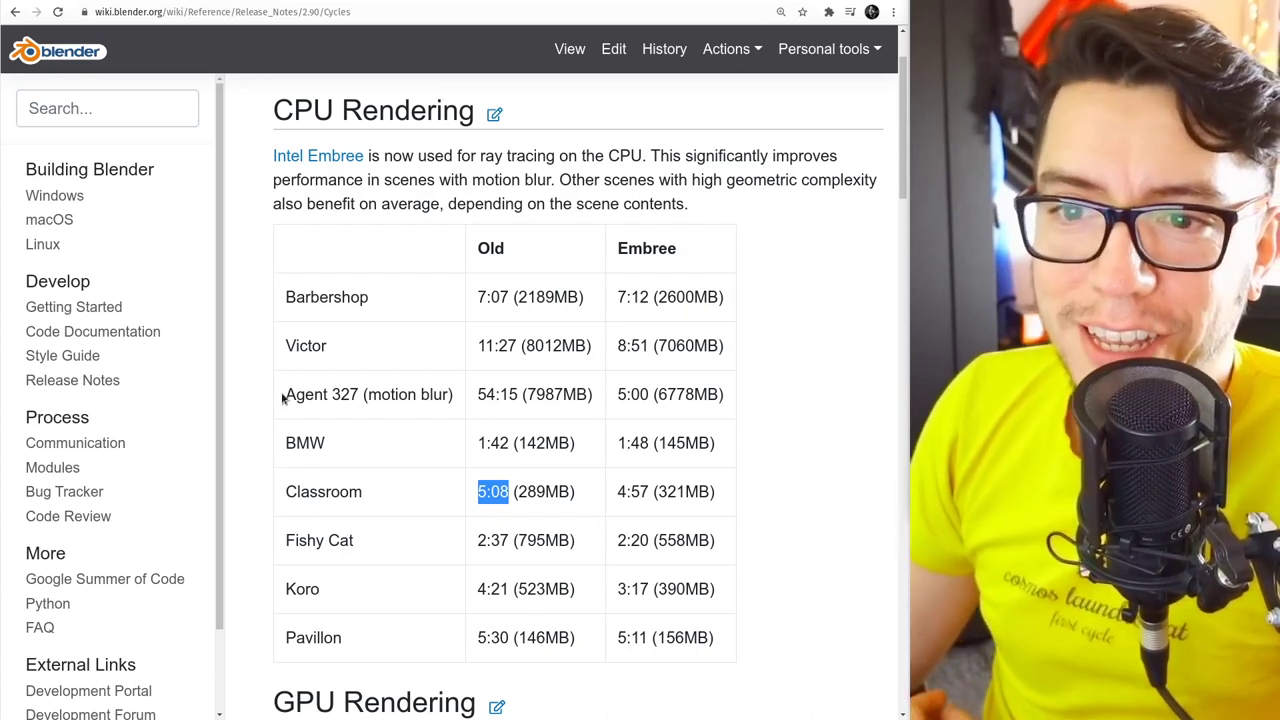
{"action": "left_click_drag", "start_coordinate": [285, 398], "coordinate": [358, 394]}
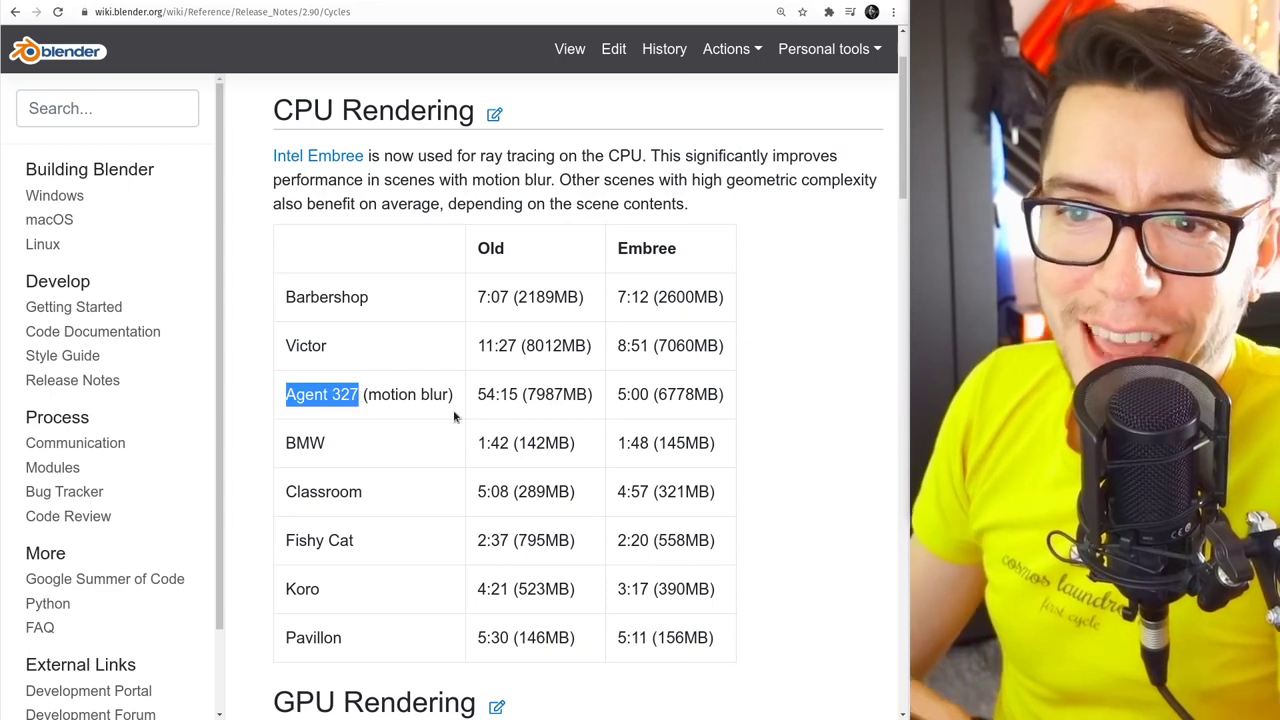
Step: Search YouTube for "agent 326" in a new browser tab and open the video "Agent 327: Operation Barbershop"
{"action": "key", "text": "ctrl+t"}
{"action": "type", "text": "yt"}
{"action": "key", "text": "Tab"}
{"action": "type", "text": "agent 326"}
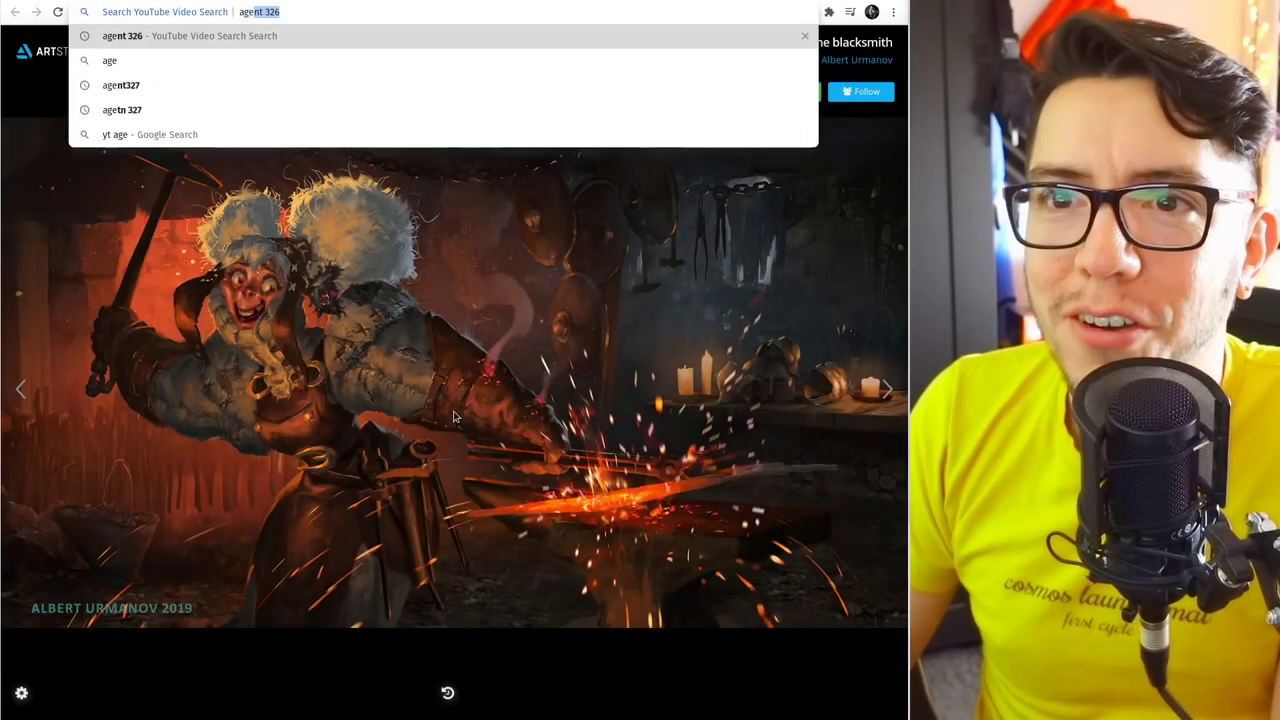
{"action": "key", "text": "Return"}
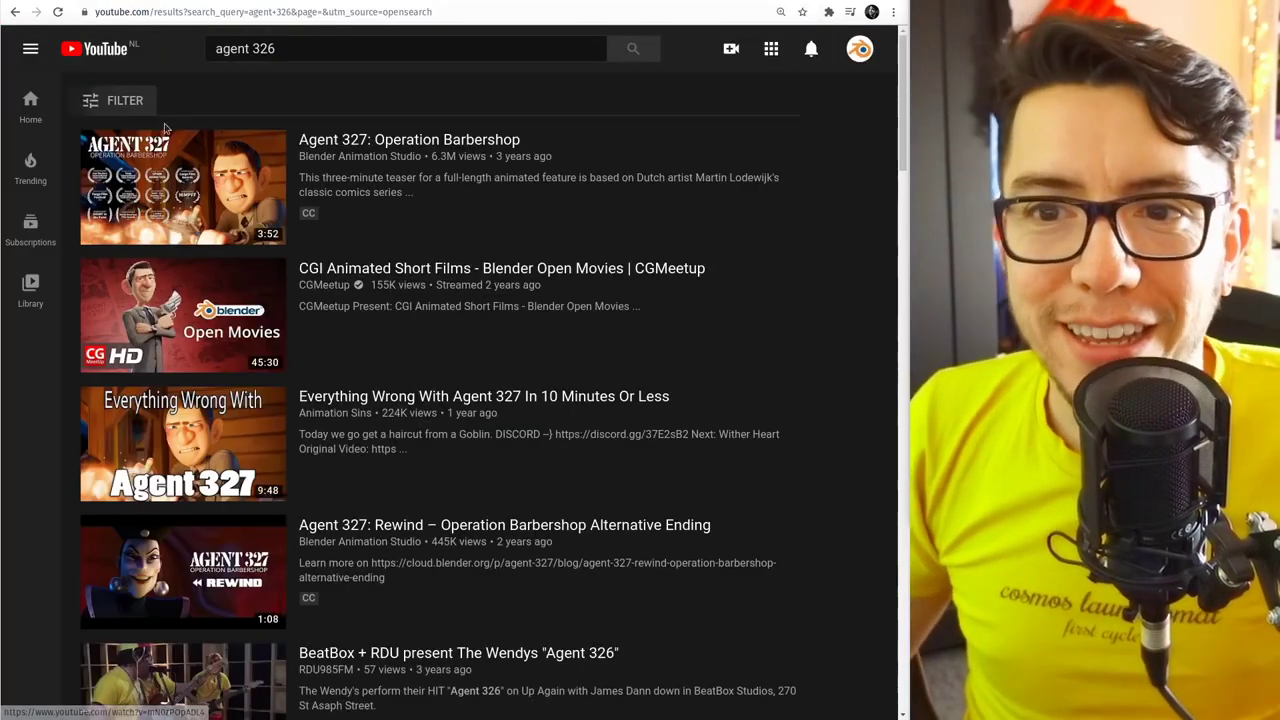
{"action": "left_click", "coordinate": [204, 180]}
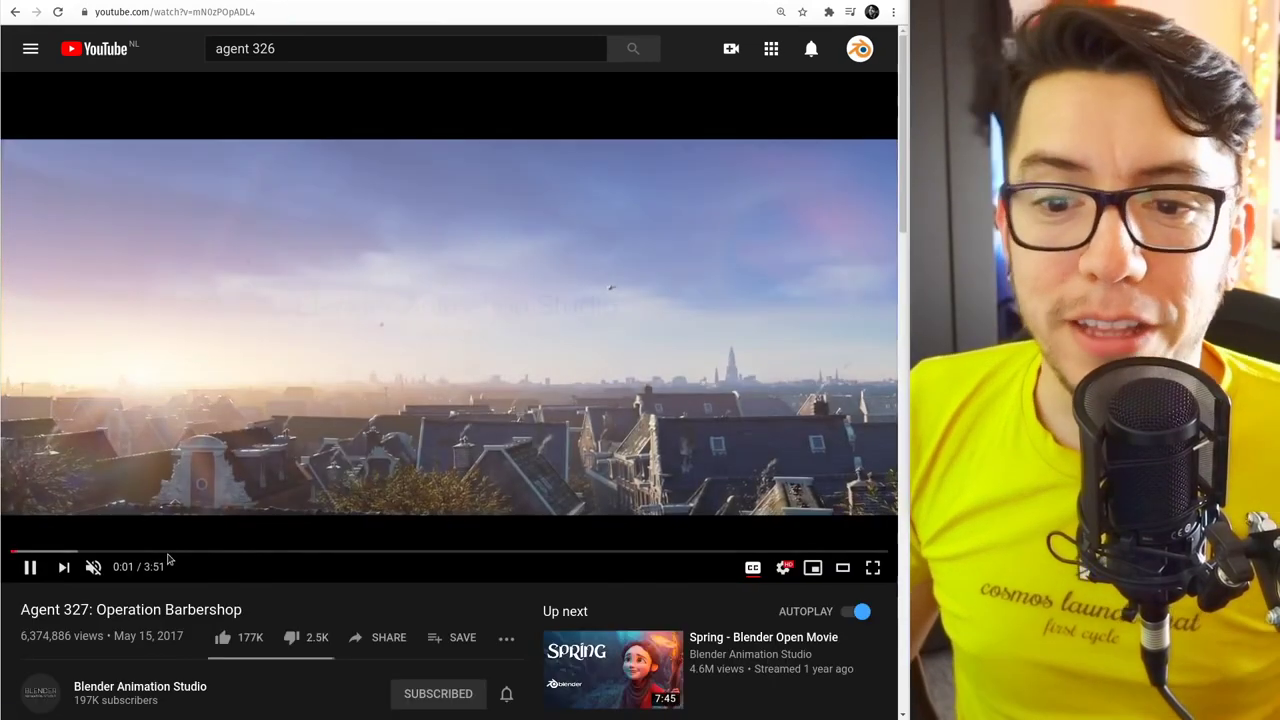
Step: Skim through the Agent 327: Operation Barbershop video, skipping forward to several scenes and back to about 2:03
{"action": "left_click", "coordinate": [172, 552]}
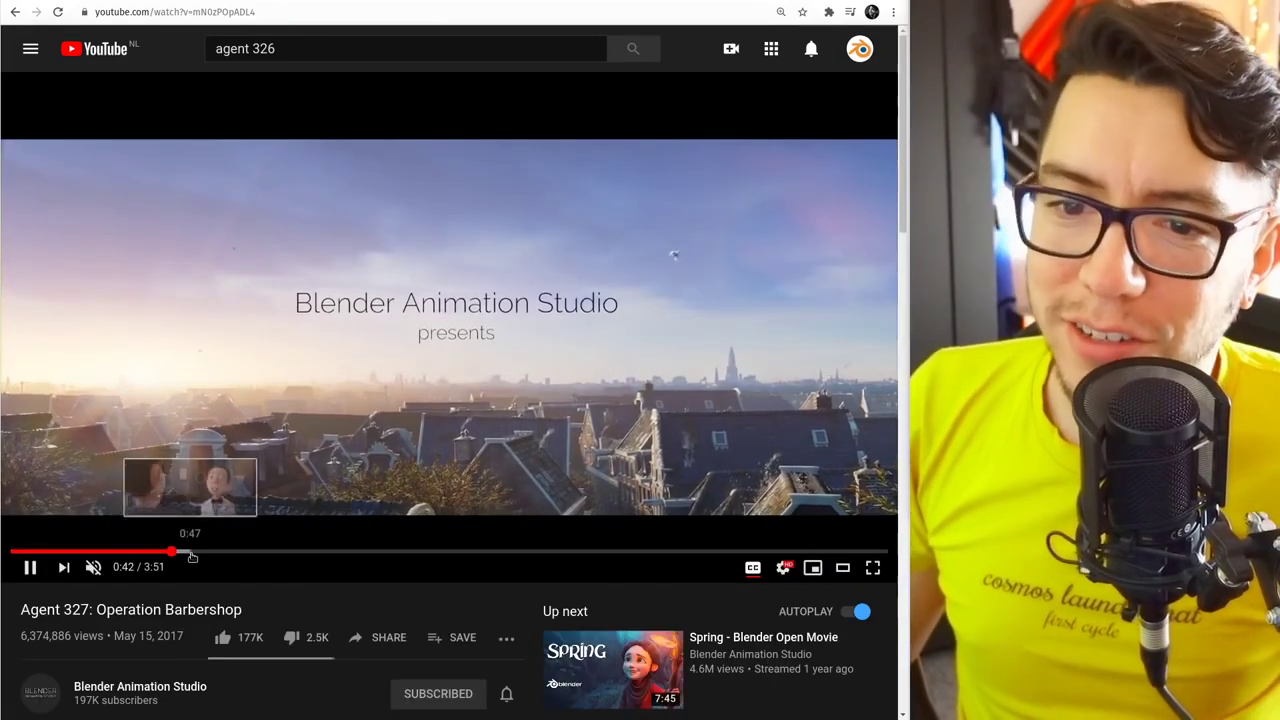
{"action": "left_click", "coordinate": [251, 552]}
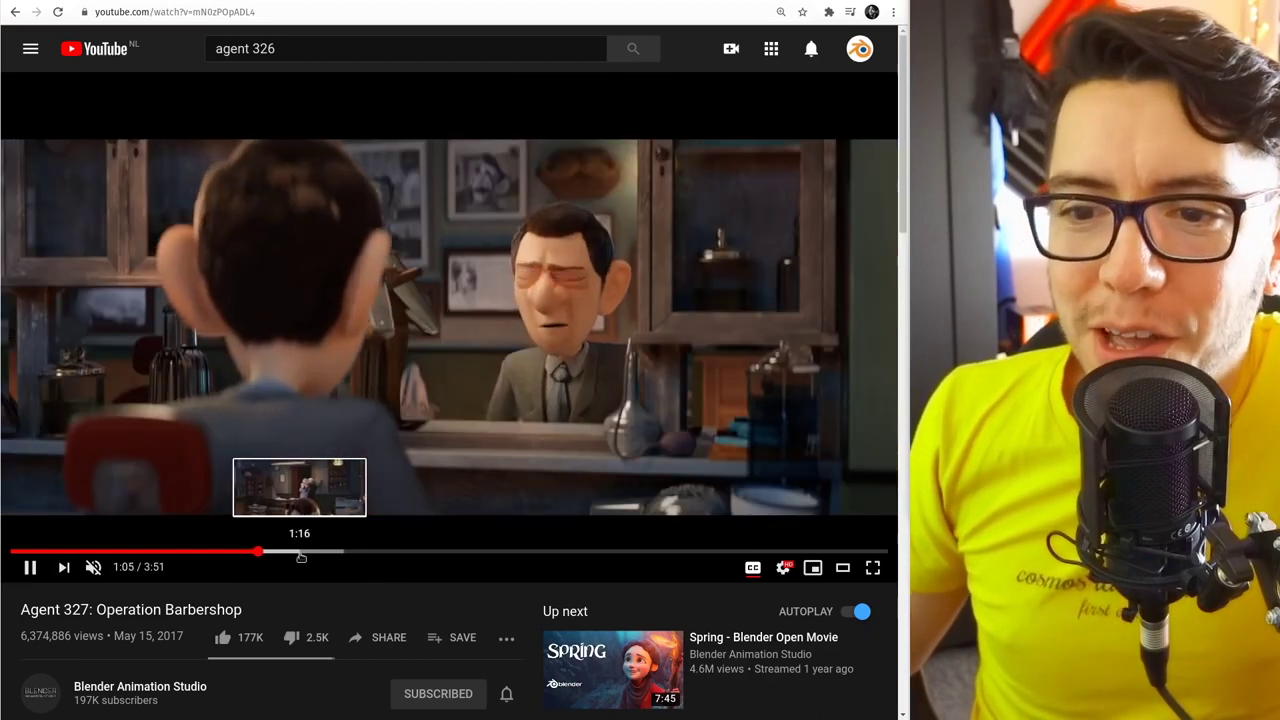
{"action": "left_click", "coordinate": [301, 552]}
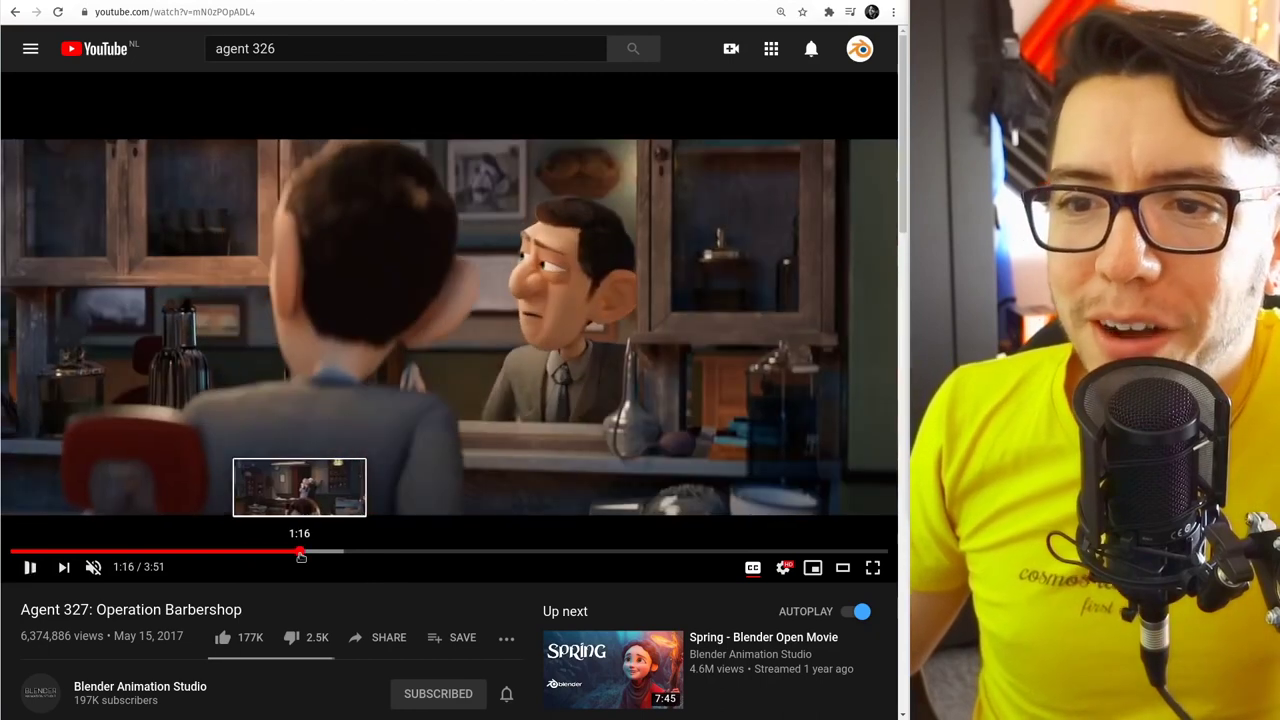
{"action": "left_click", "coordinate": [342, 552]}
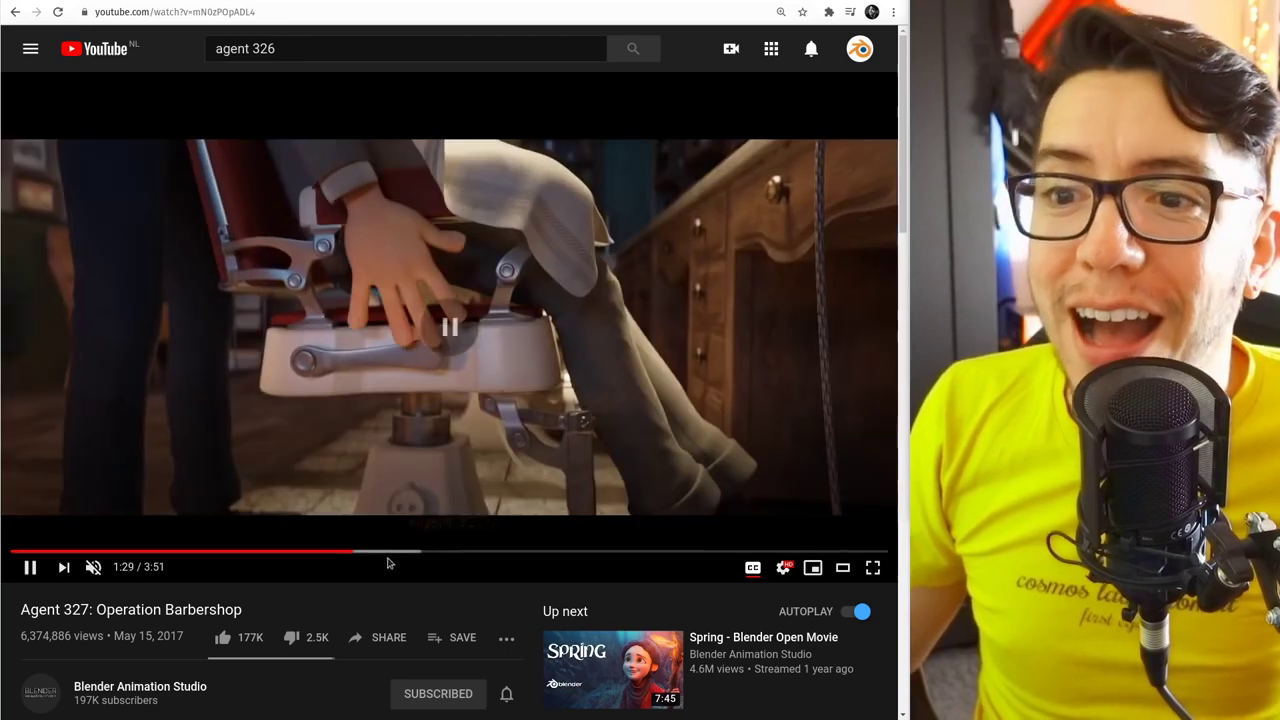
{"action": "left_click", "coordinate": [398, 552]}
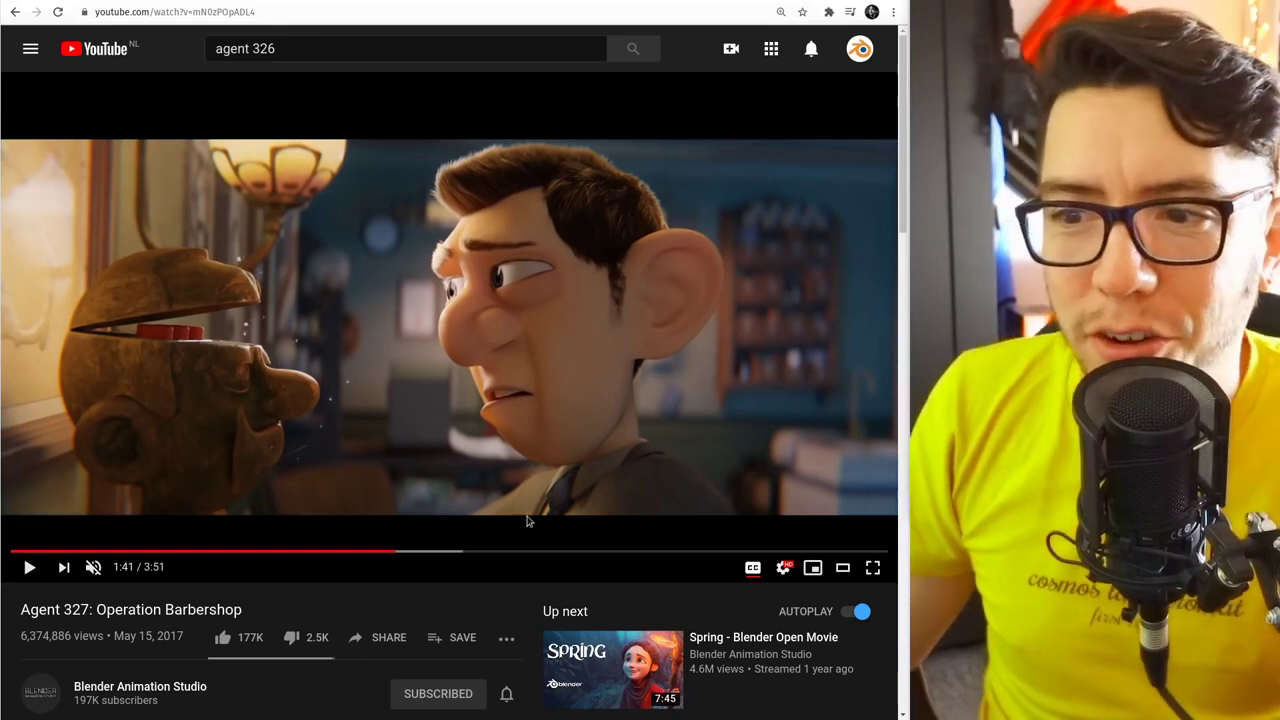
{"action": "left_click", "coordinate": [500, 551]}
{"action": "left_click", "coordinate": [537, 551]}
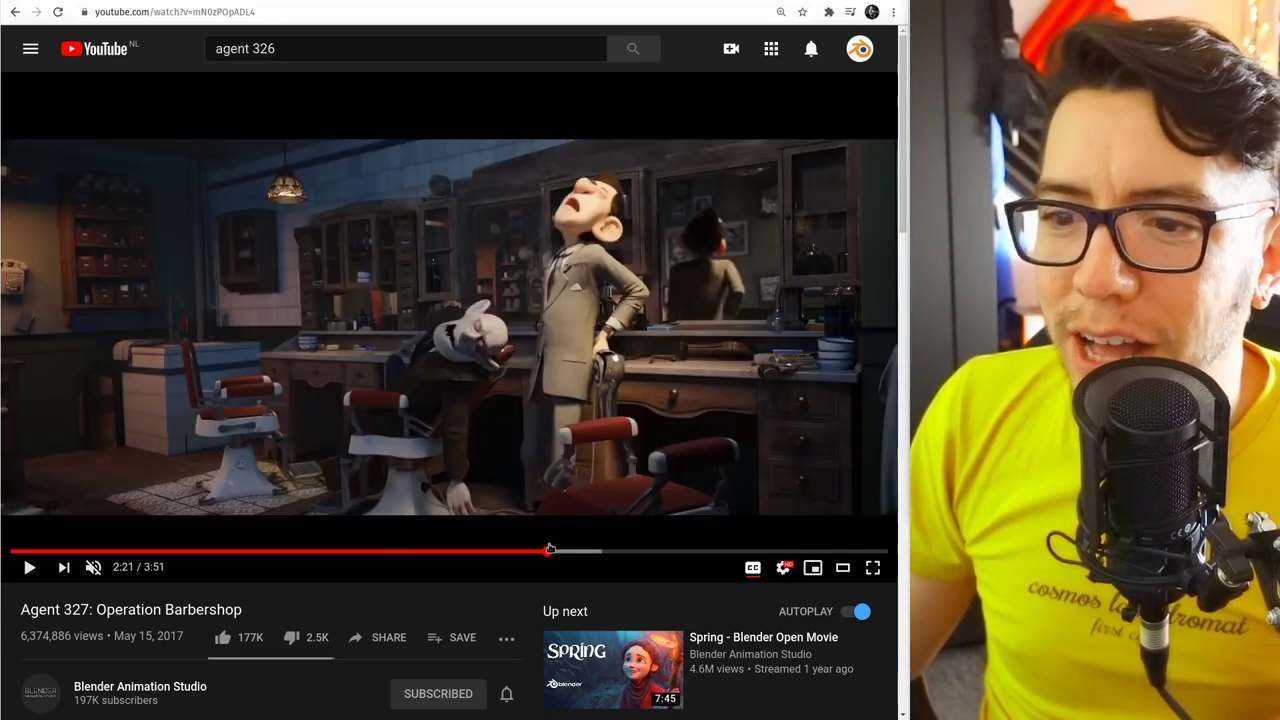
{"action": "left_click", "coordinate": [506, 551]}
{"action": "left_click", "coordinate": [477, 551]}
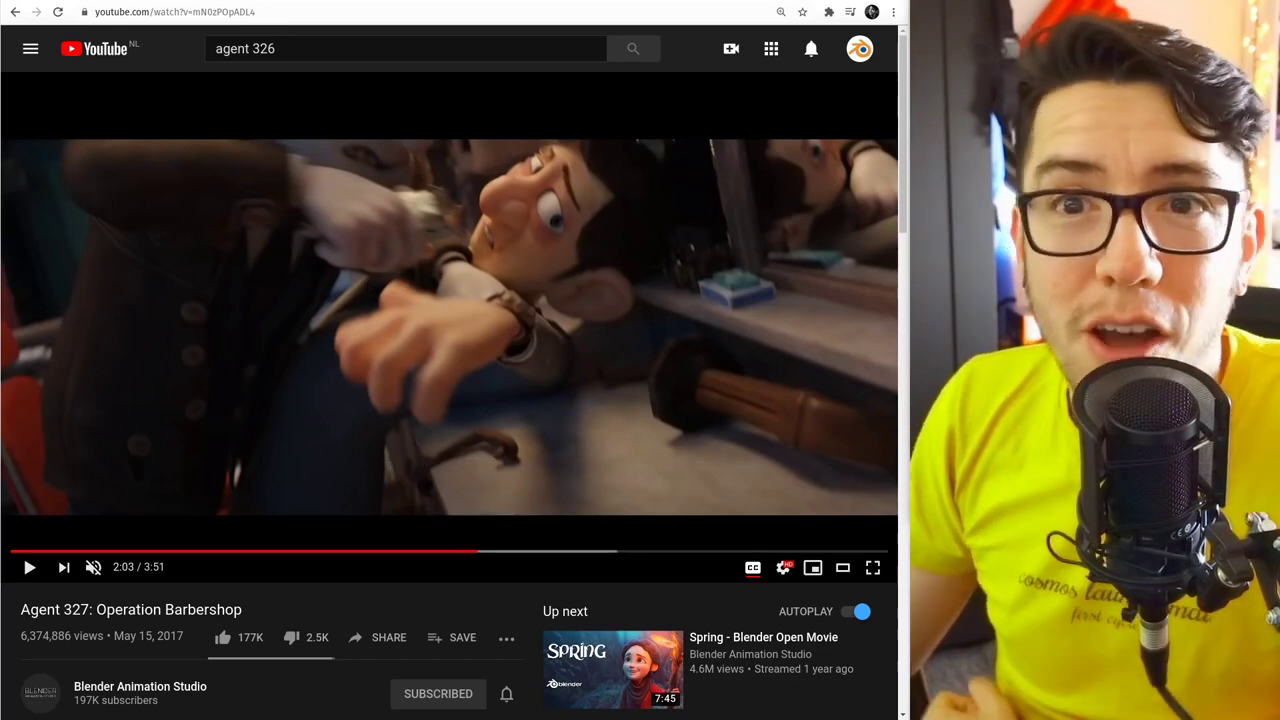
Step: Return to the Cycles release notes and compare the Agent 327 render times in the Old and Embree columns
{"action": "key", "text": "ctrl+Tab"}
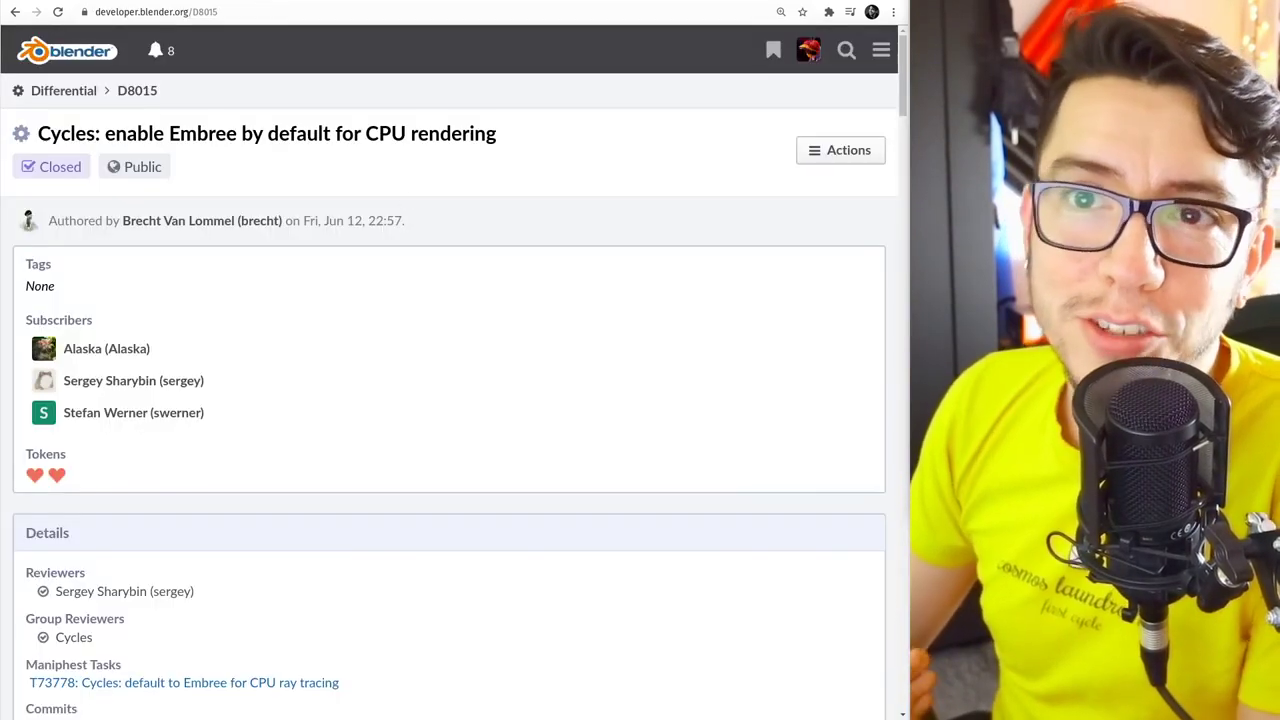
{"action": "left_click", "coordinate": [274, 3]}
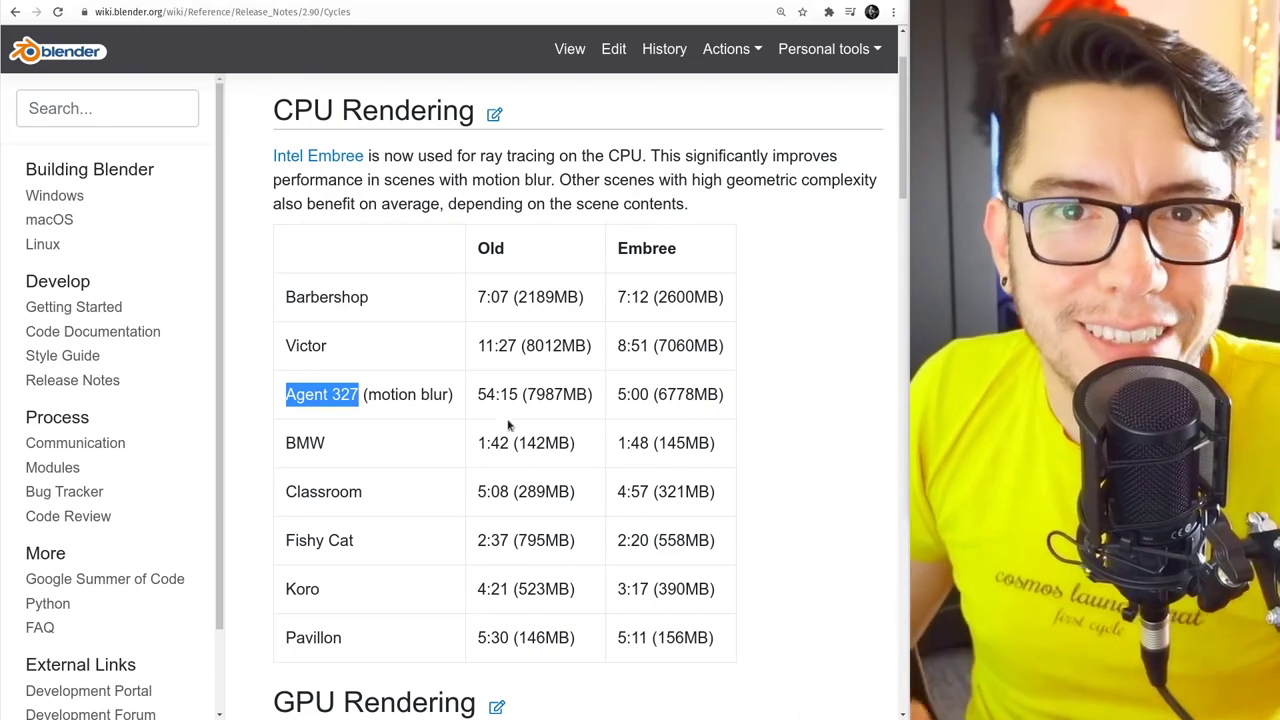
{"action": "left_click", "coordinate": [540, 410]}
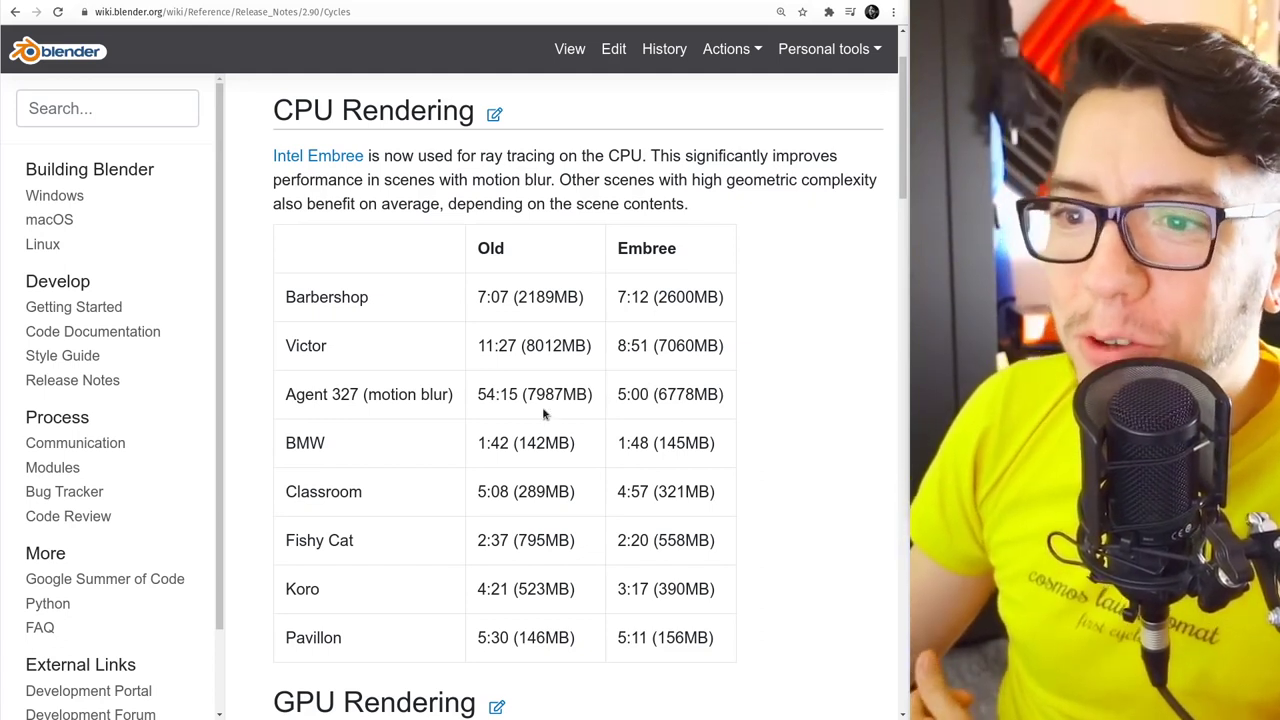
{"action": "left_click_drag", "start_coordinate": [518, 394], "coordinate": [475, 397]}
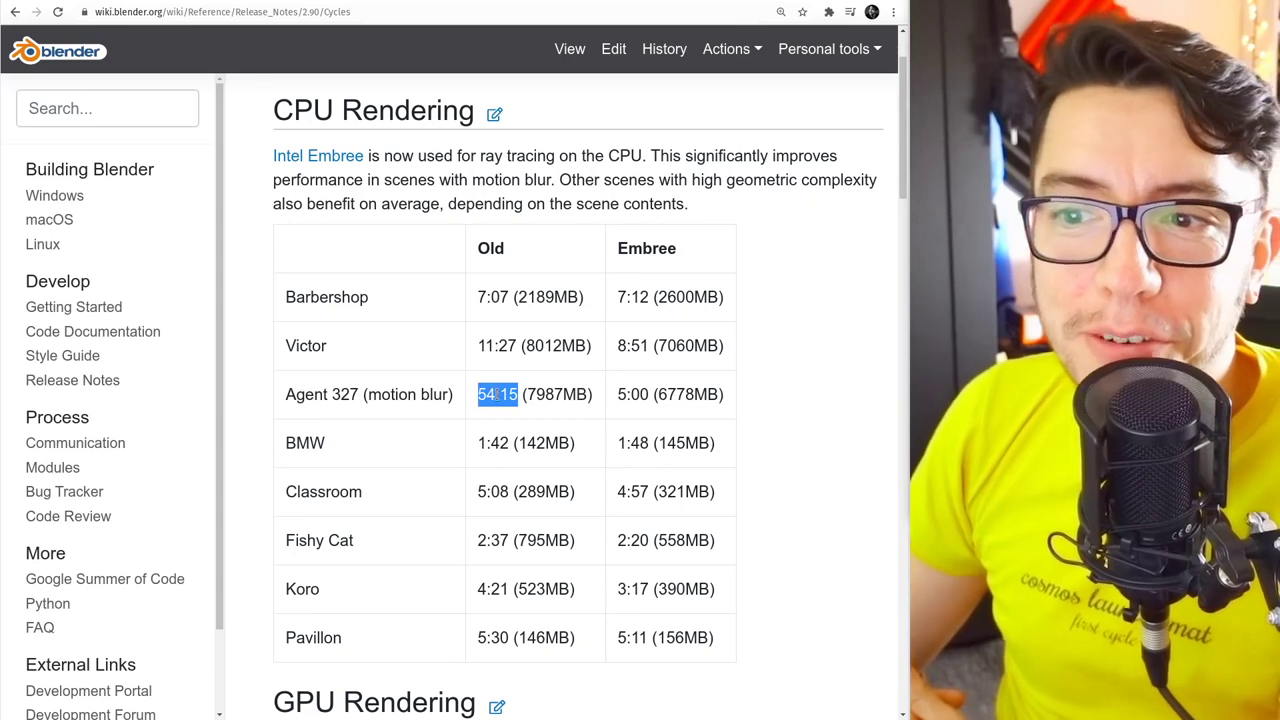
{"action": "left_click_drag", "start_coordinate": [626, 394], "coordinate": [653, 394]}
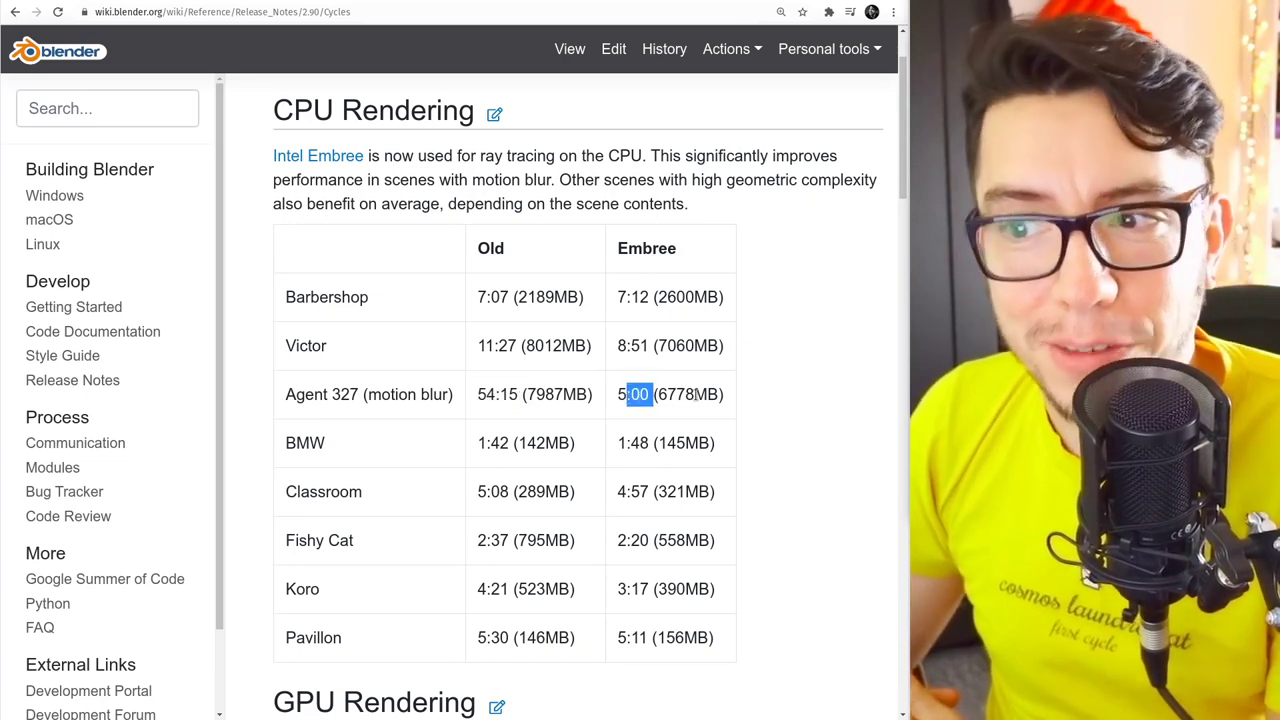
{"action": "left_click", "coordinate": [757, 371]}
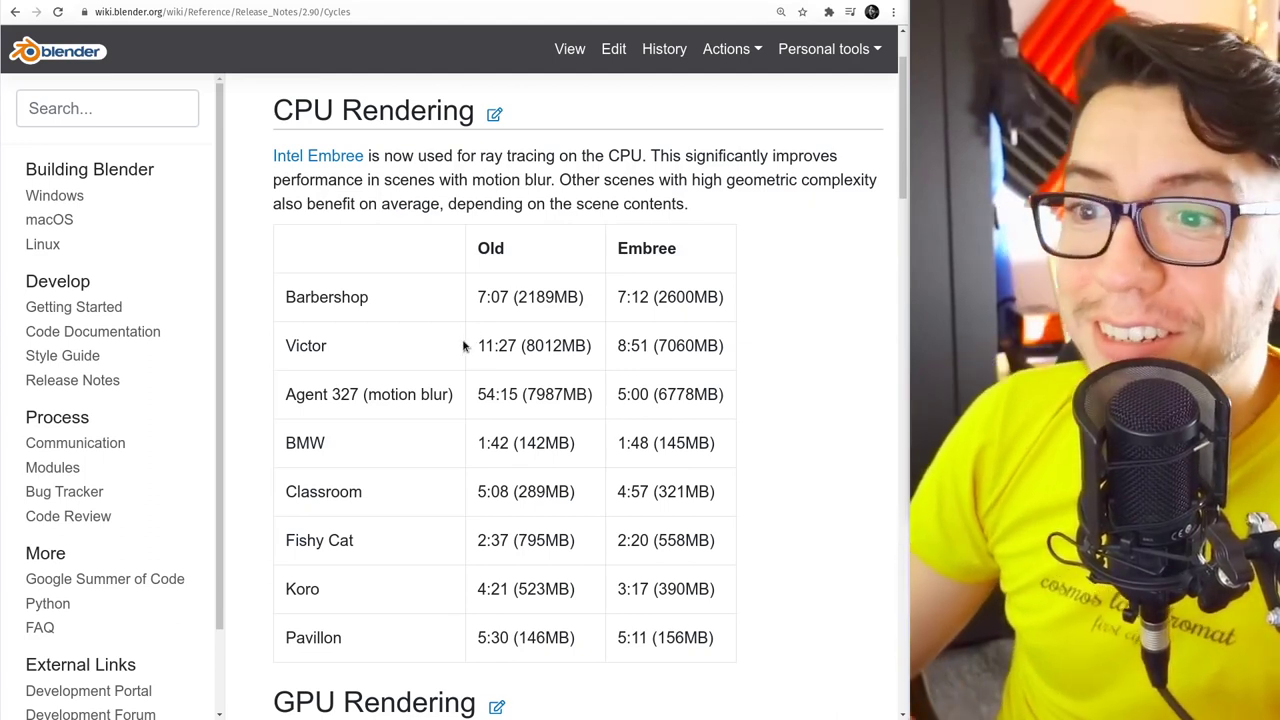
Step: Highlight the Victor scene in the CPU benchmark table and examine its Embree render time
{"action": "double_click", "coordinate": [322, 348]}
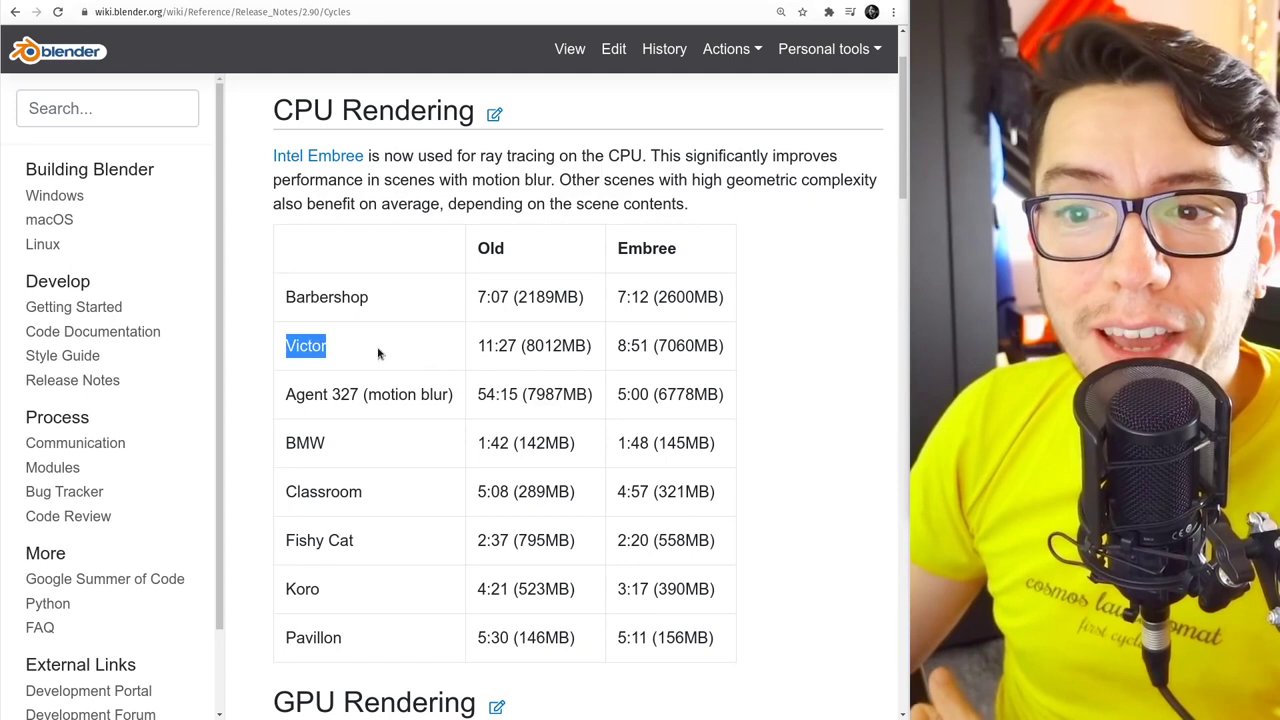
{"action": "left_click", "coordinate": [380, 352]}
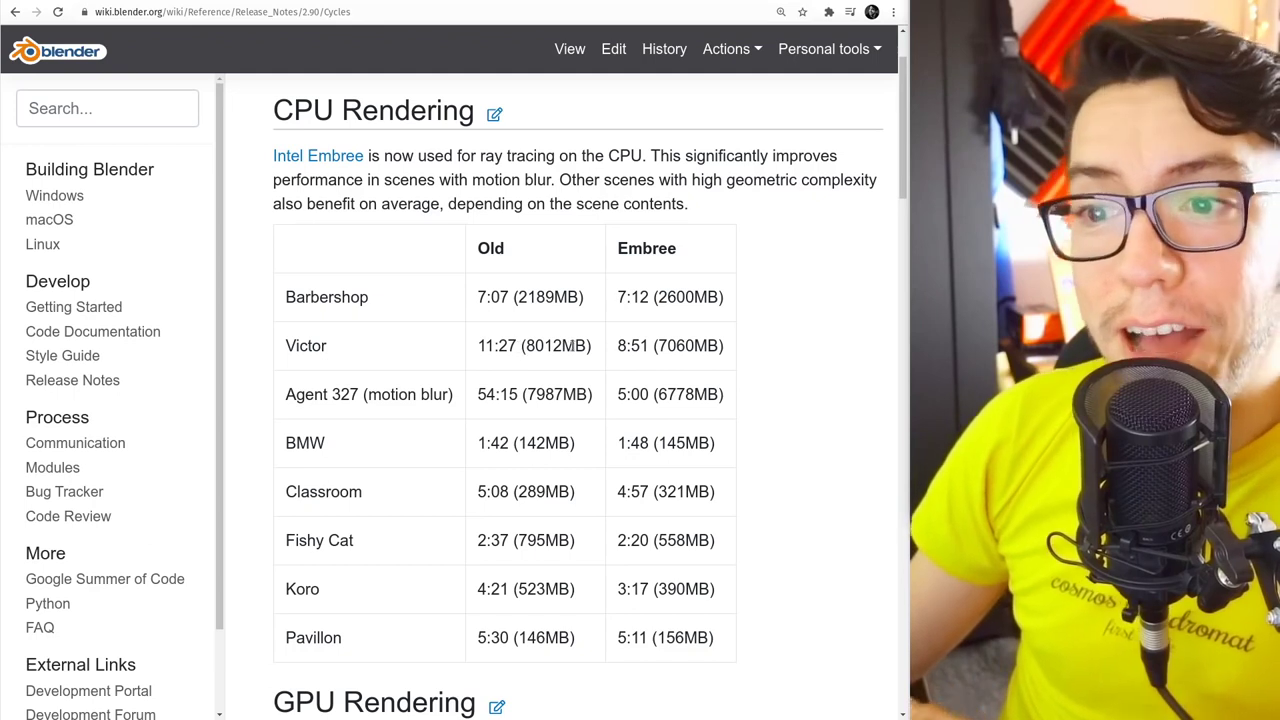
{"action": "double_click", "coordinate": [635, 346]}
{"action": "left_click", "coordinate": [667, 345]}
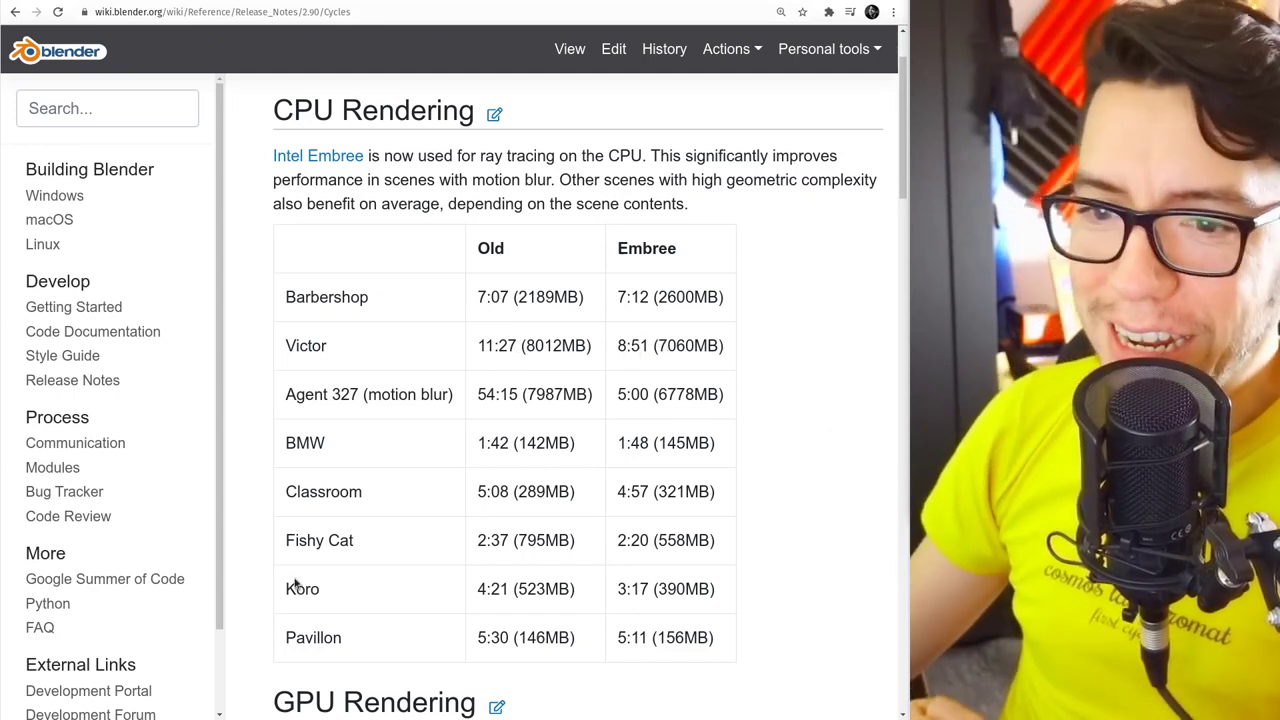
Step: Compare the Koro scene's Old and Embree render times in the CPU benchmark table by highlighting them
{"action": "scroll", "coordinate": [337, 600], "scroll_direction": "down", "scroll_amount": 2}
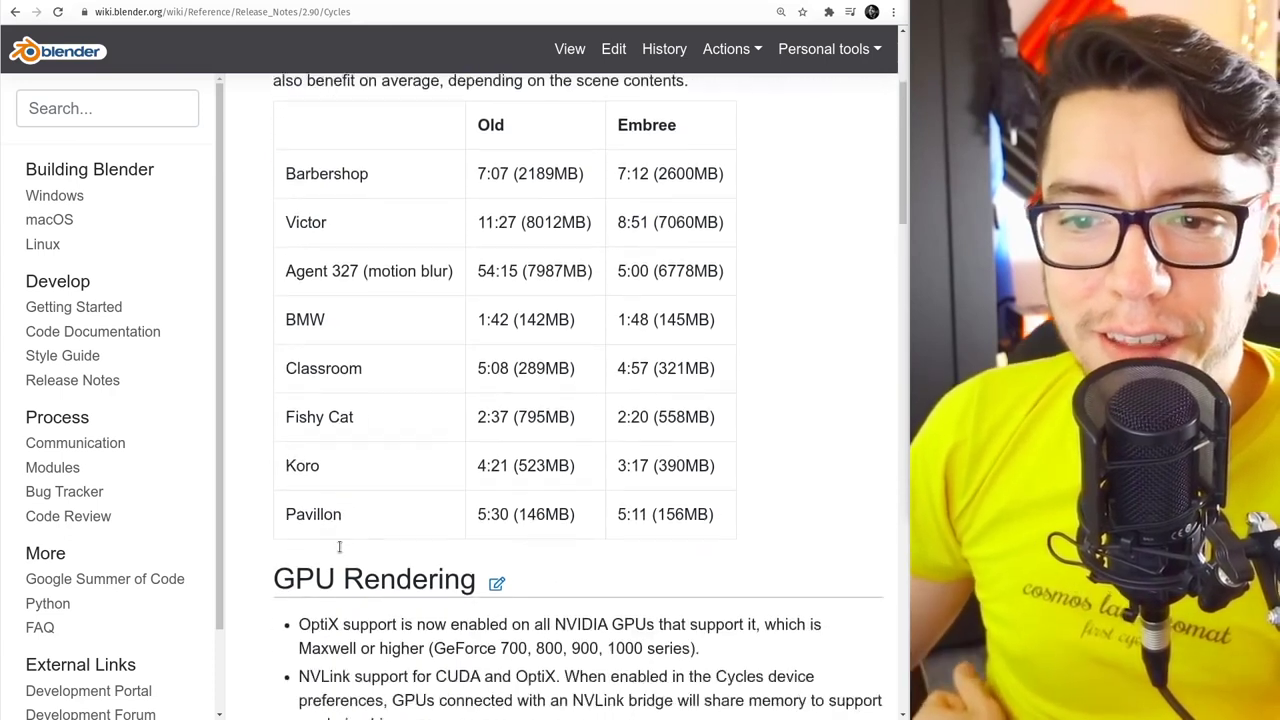
{"action": "scroll", "coordinate": [339, 546], "scroll_direction": "down", "scroll_amount": 1}
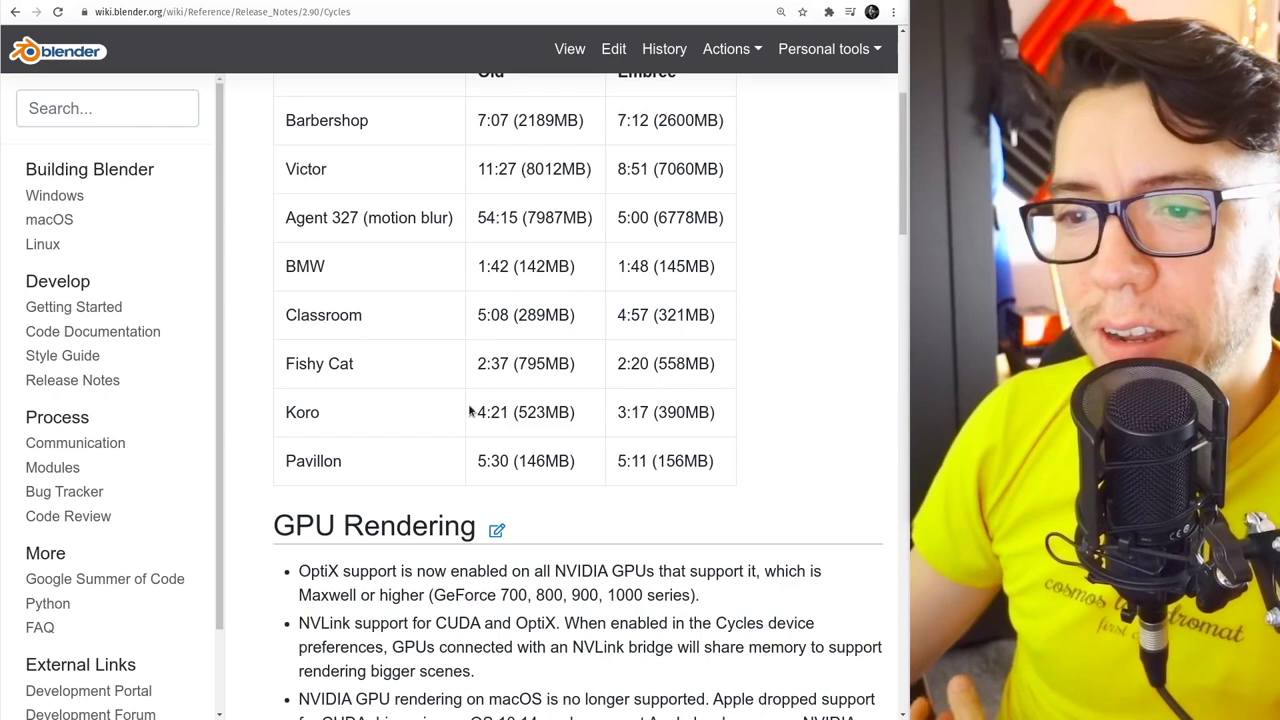
{"action": "left_click_drag", "start_coordinate": [507, 412], "coordinate": [477, 413]}
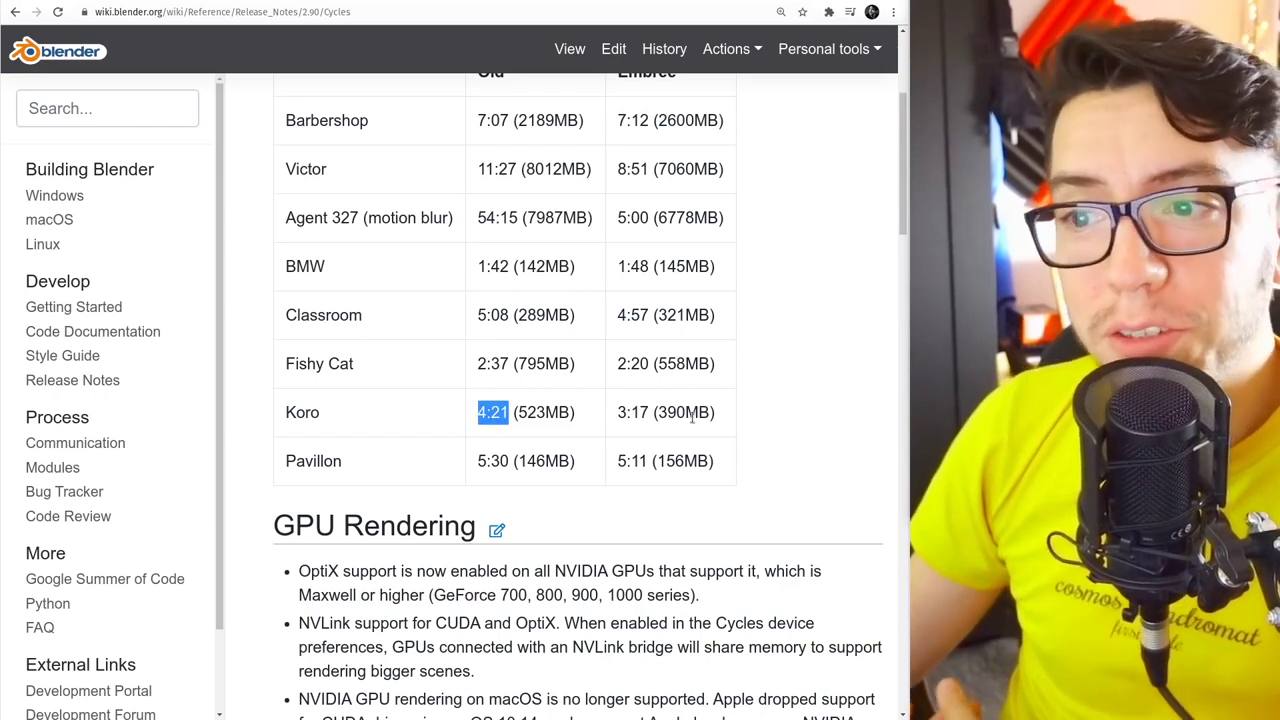
{"action": "left_click_drag", "start_coordinate": [656, 413], "coordinate": [617, 413]}
{"action": "left_click", "coordinate": [649, 420]}
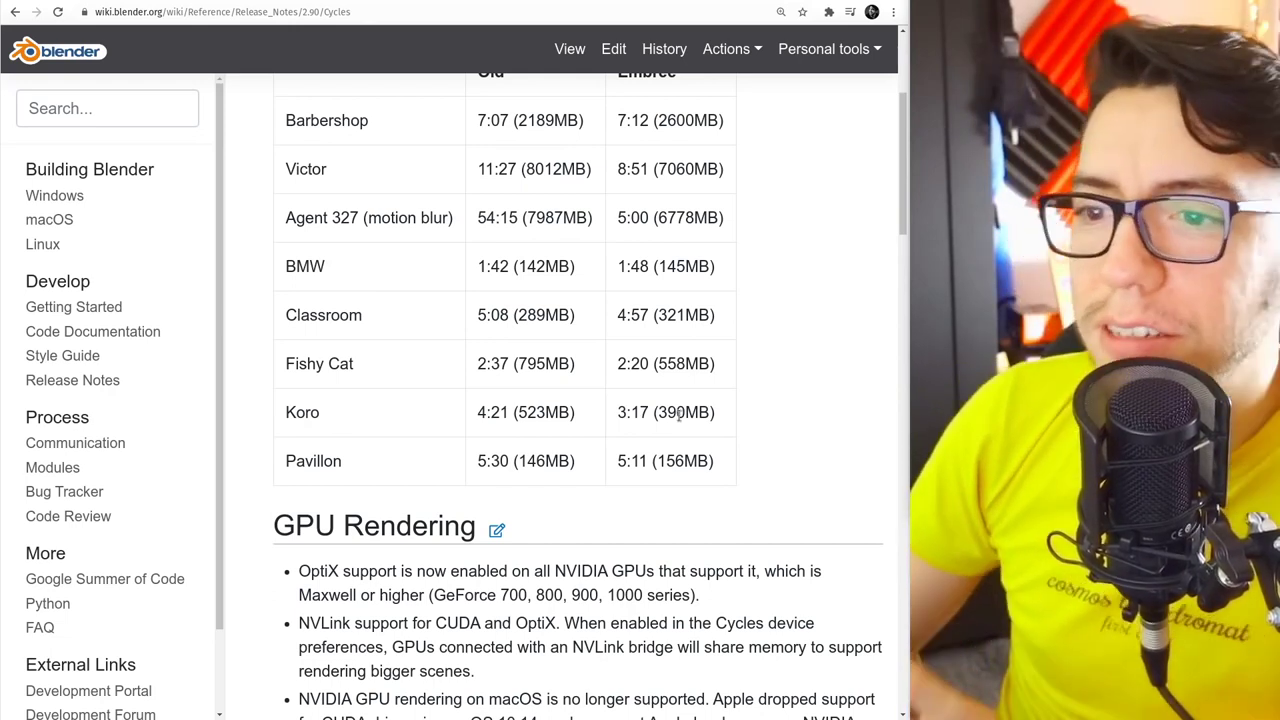
{"action": "scroll", "coordinate": [680, 420], "scroll_direction": "up", "scroll_amount": 1}
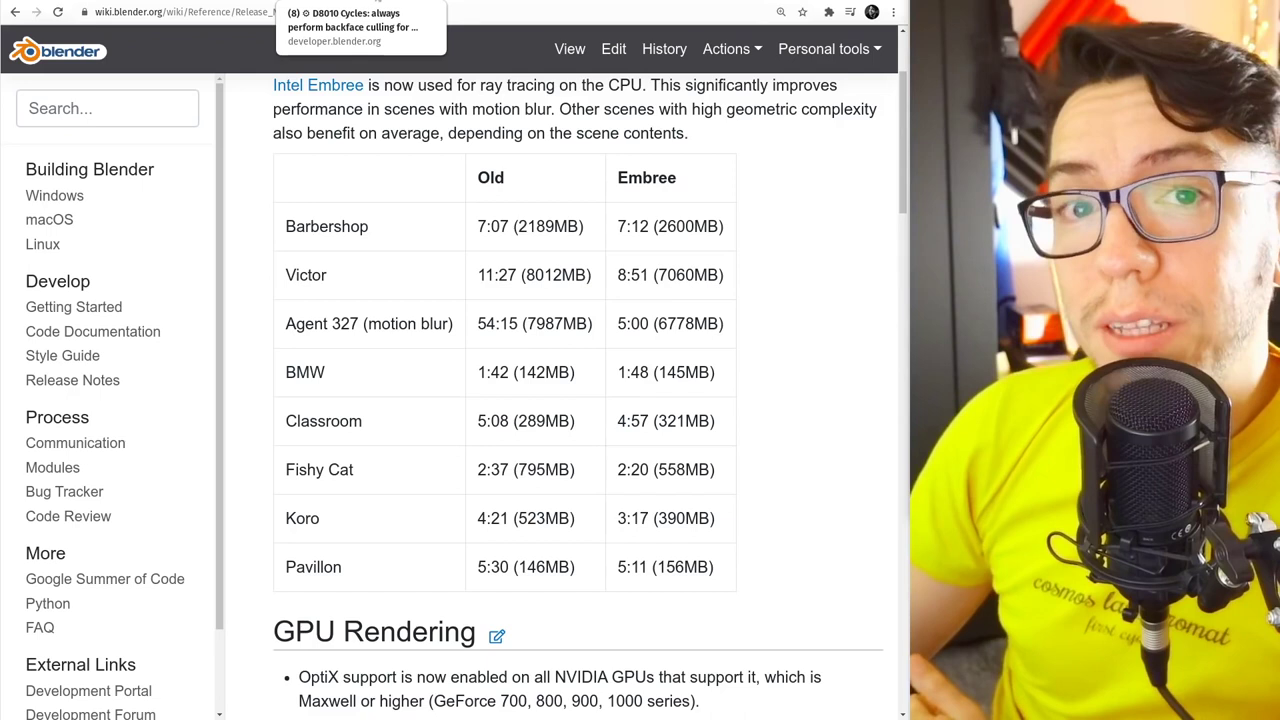
Step: Open the D8010 revision page and highlight "backface culling" in its title and "hair BSDFs" in its summary
{"action": "left_click", "coordinate": [340, 2]}
{"action": "scroll", "coordinate": [550, 430], "scroll_direction": "up", "scroll_amount": 4}
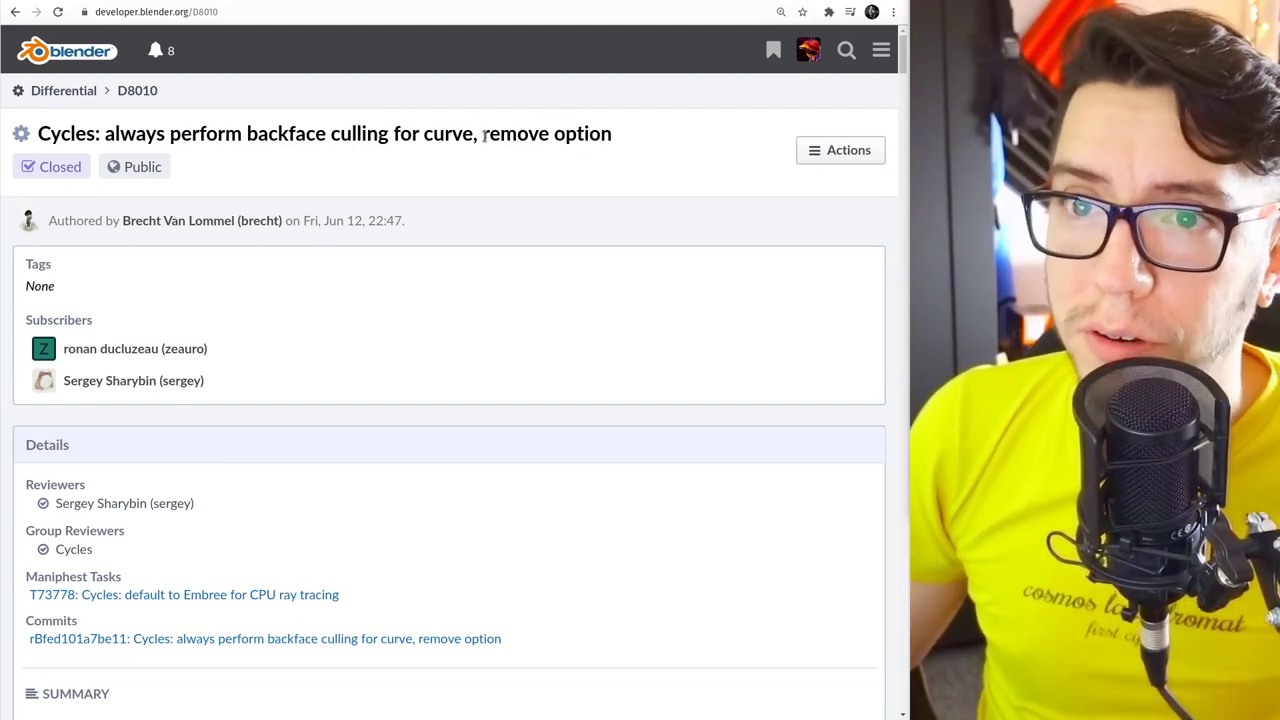
{"action": "left_click_drag", "start_coordinate": [388, 140], "coordinate": [248, 124]}
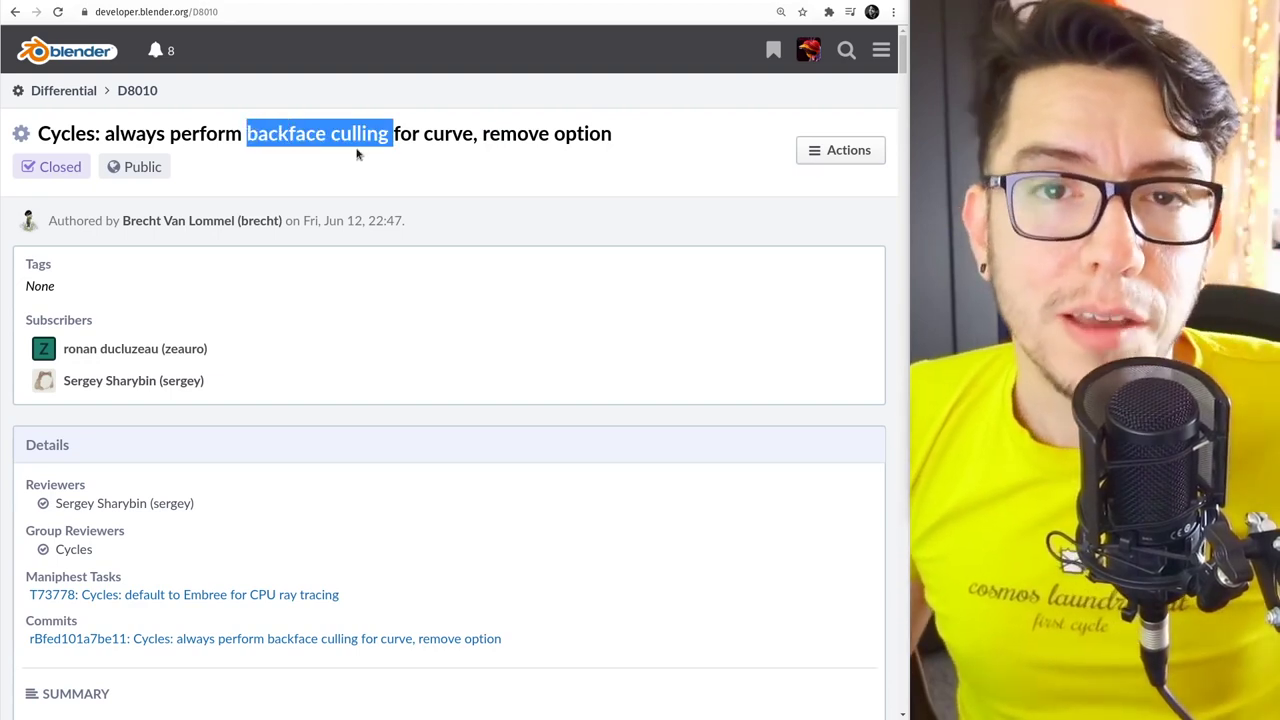
{"action": "scroll", "coordinate": [357, 151], "scroll_direction": "down", "scroll_amount": 4}
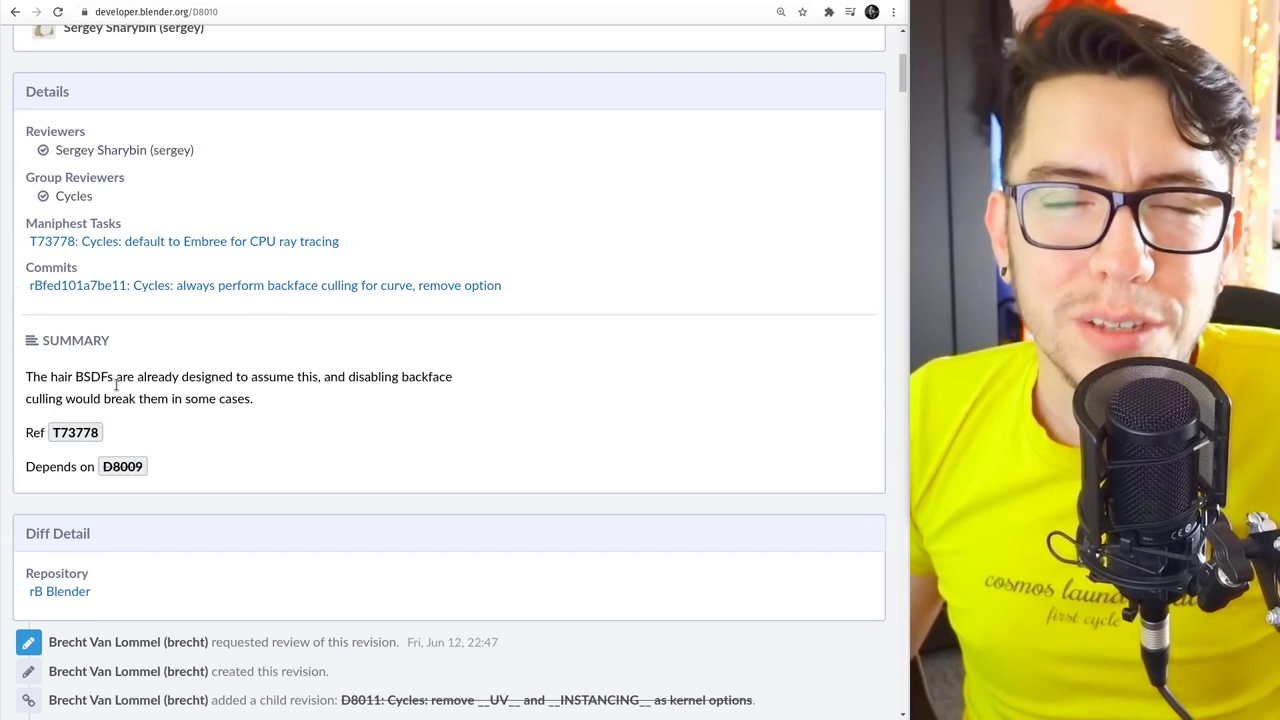
{"action": "left_click_drag", "start_coordinate": [112, 381], "coordinate": [50, 380]}
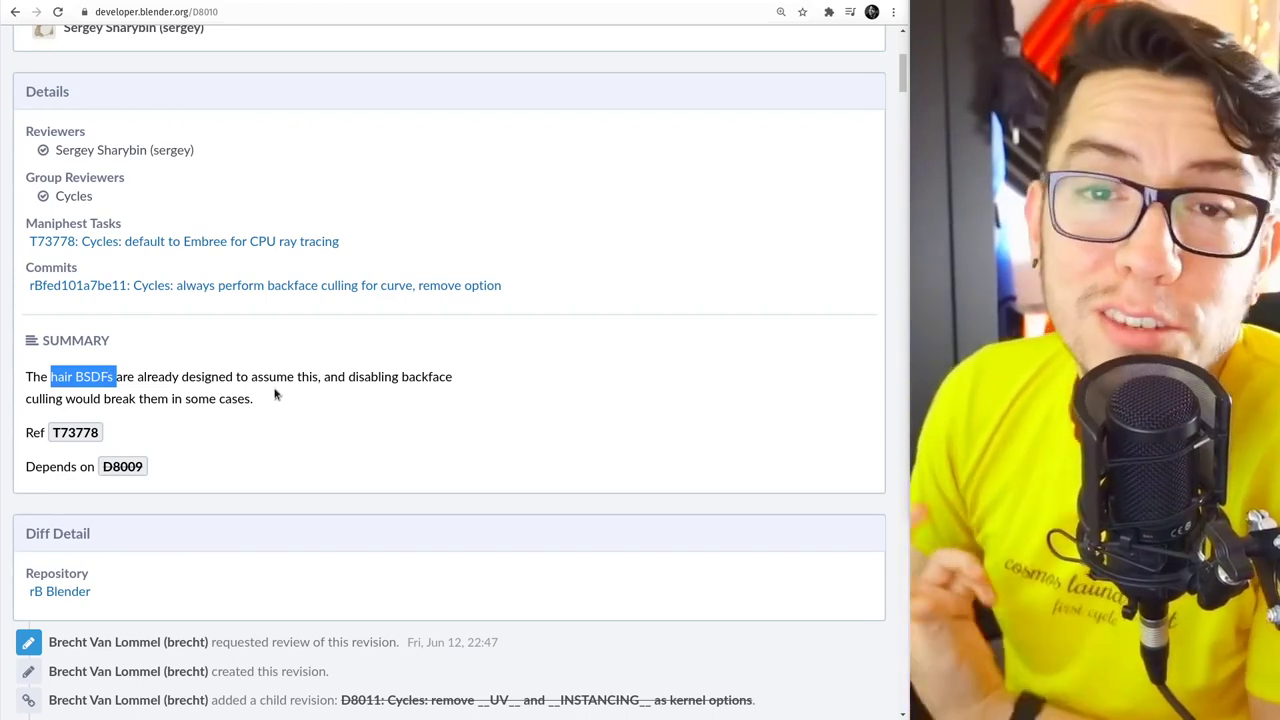
Step: Return to the Cycles release notes and highlight the "rounded normals" wording in the Hair section's Rounded Ribbon description
{"action": "scroll", "coordinate": [312, 432], "scroll_direction": "up", "scroll_amount": 4}
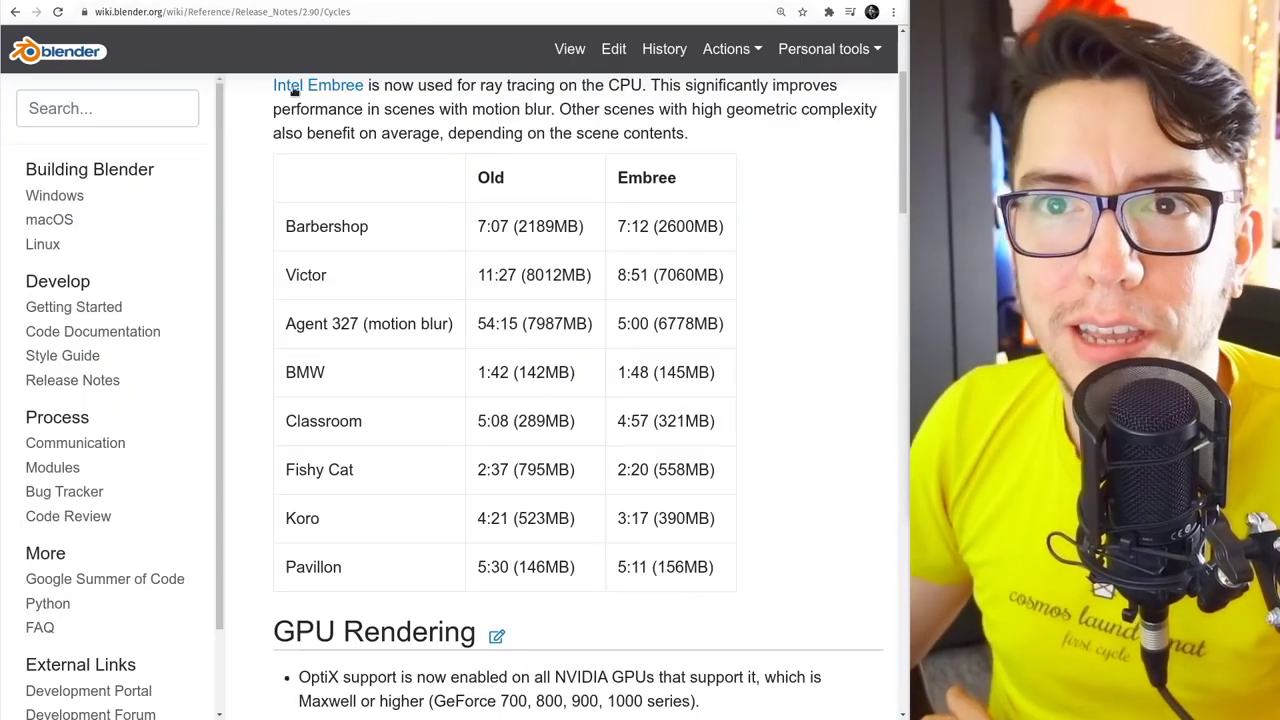
{"action": "scroll", "coordinate": [404, 405], "scroll_direction": "down", "scroll_amount": 5}
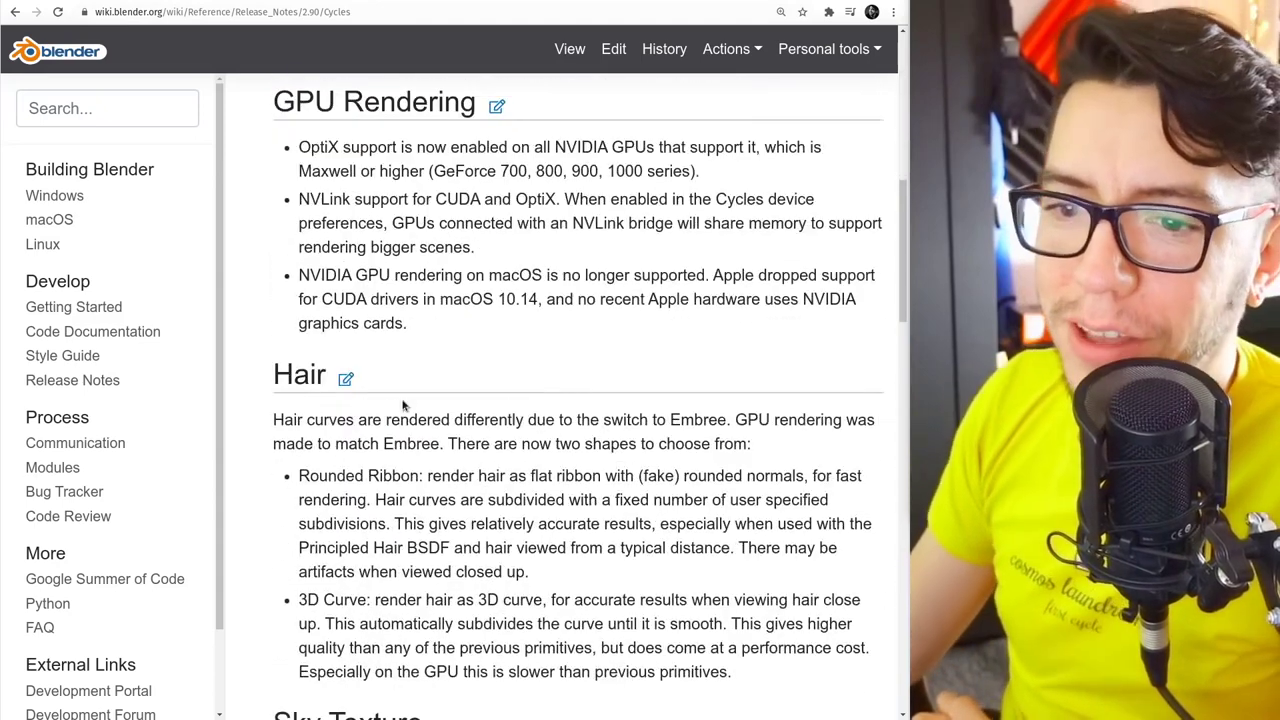
{"action": "scroll", "coordinate": [404, 405], "scroll_direction": "down", "scroll_amount": 1}
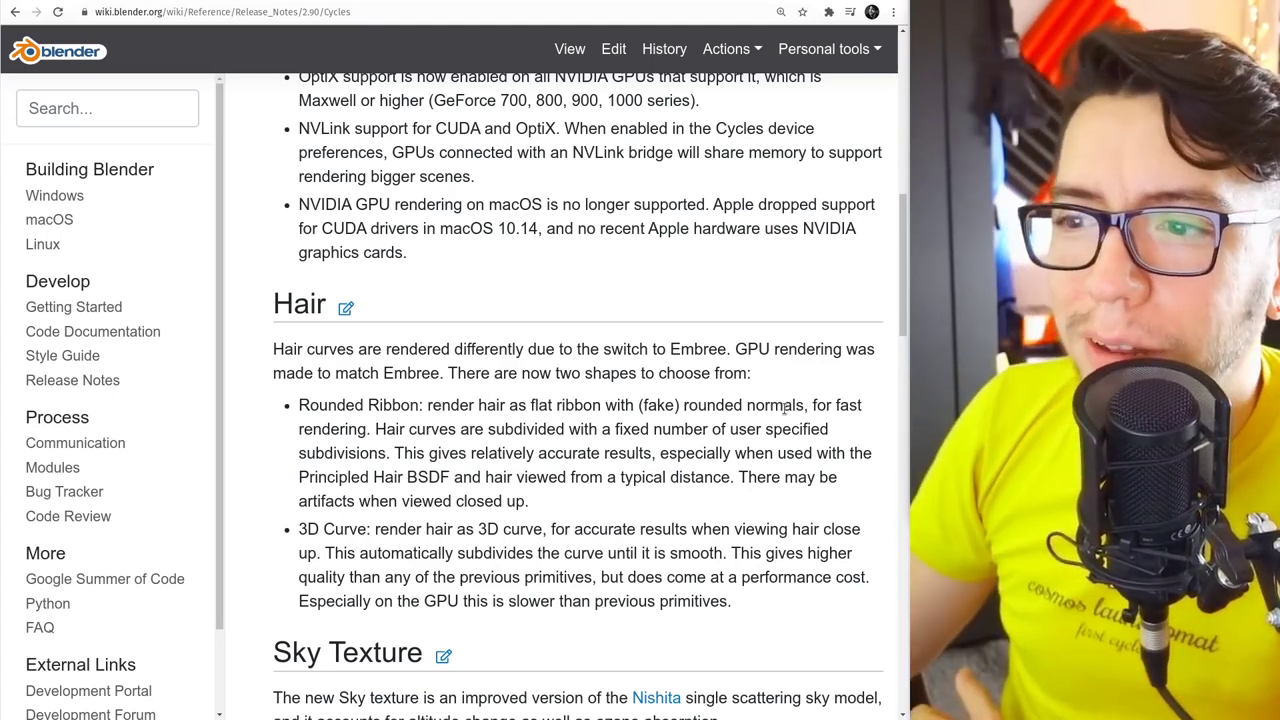
{"action": "left_click_drag", "start_coordinate": [814, 405], "coordinate": [651, 404]}
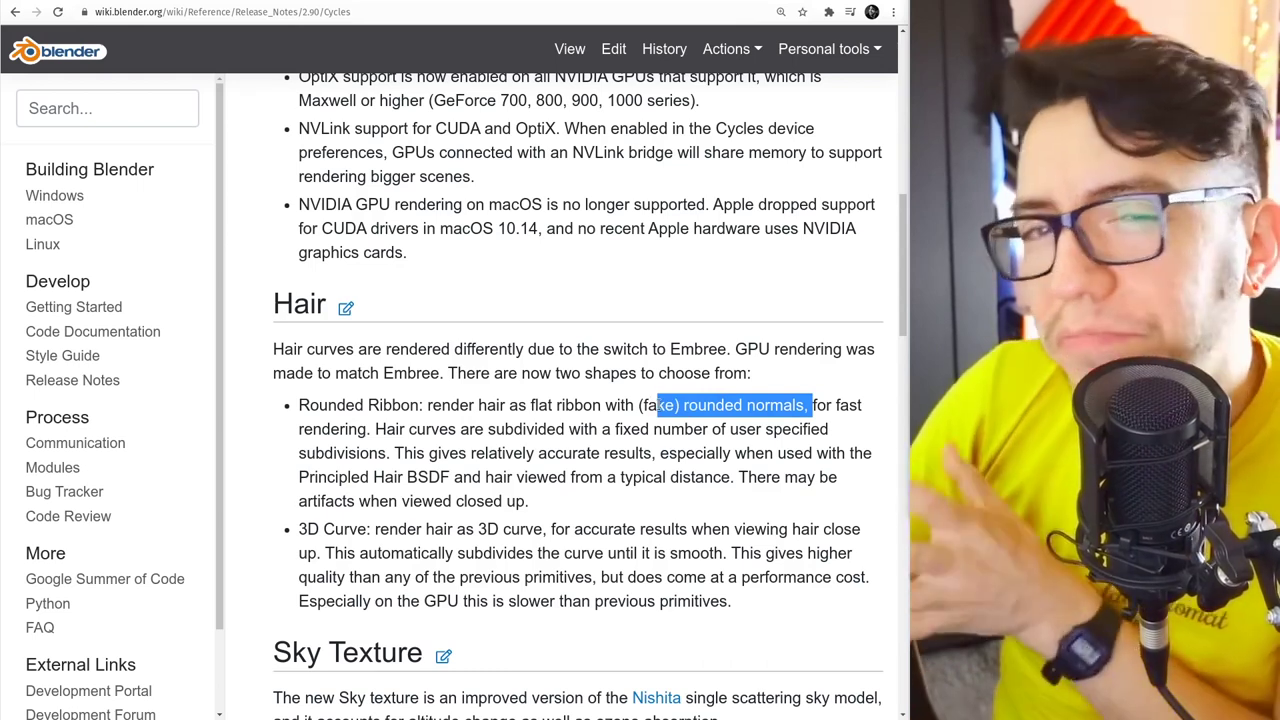
{"action": "left_click", "coordinate": [583, 345]}
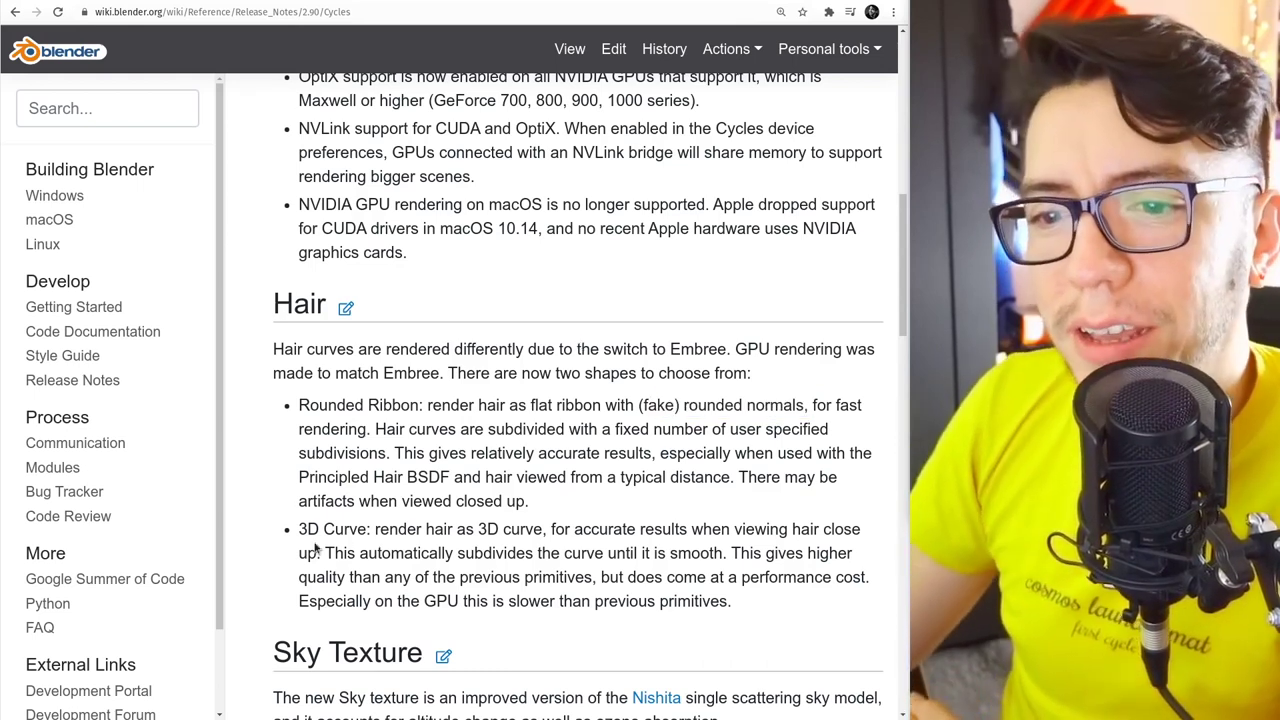
Step: Highlight the "3D Curve" label in the Hair section and read its description
{"action": "left_click_drag", "start_coordinate": [365, 529], "coordinate": [290, 529]}
{"action": "left_click", "coordinate": [378, 522]}
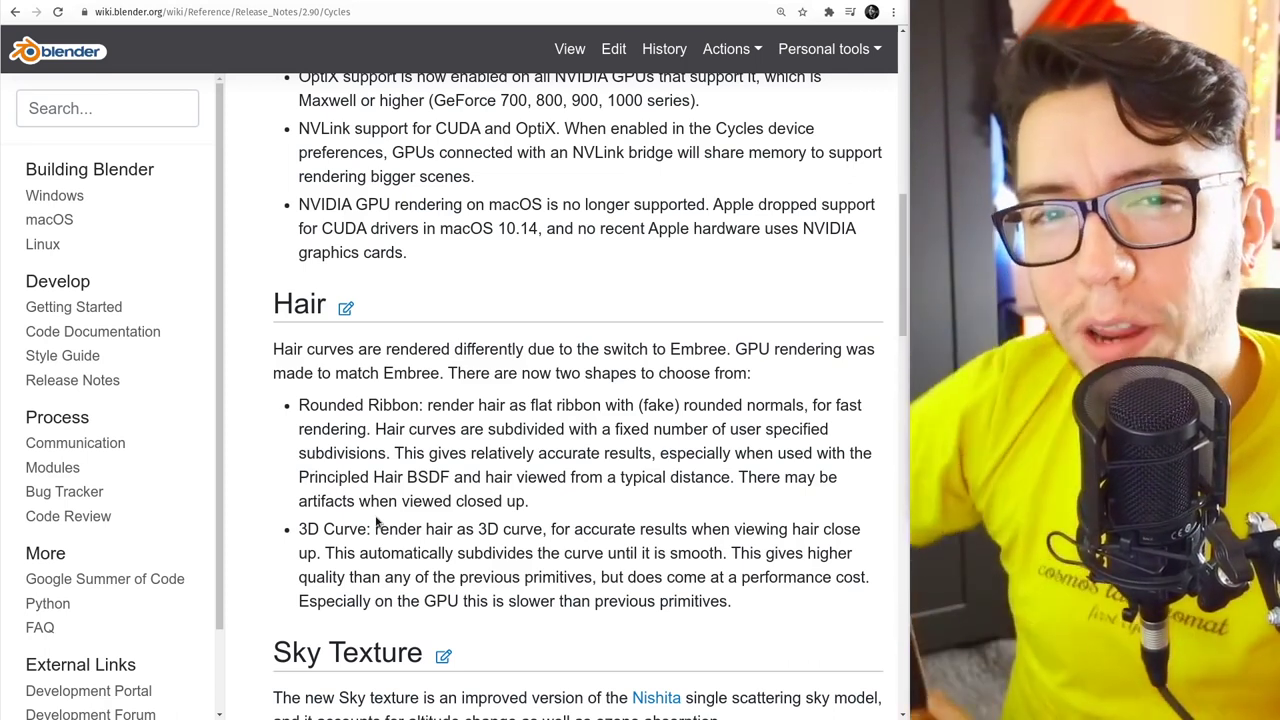
{"action": "left_click_drag", "start_coordinate": [367, 529], "coordinate": [284, 530]}
{"action": "left_click", "coordinate": [326, 532]}
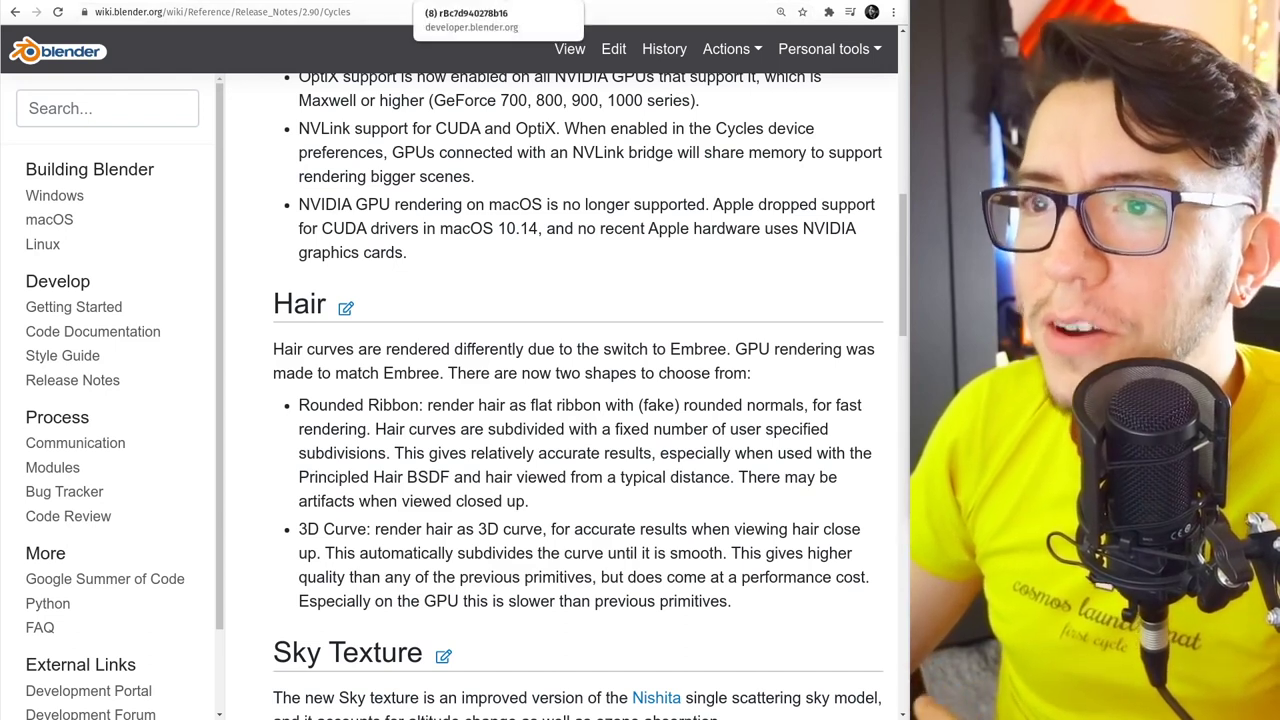
Step: Go back to the GPU Rendering section and highlight "NVLink" in the entry about sharing memory between GPUs
{"action": "scroll", "coordinate": [532, 291], "scroll_direction": "up", "scroll_amount": 9}
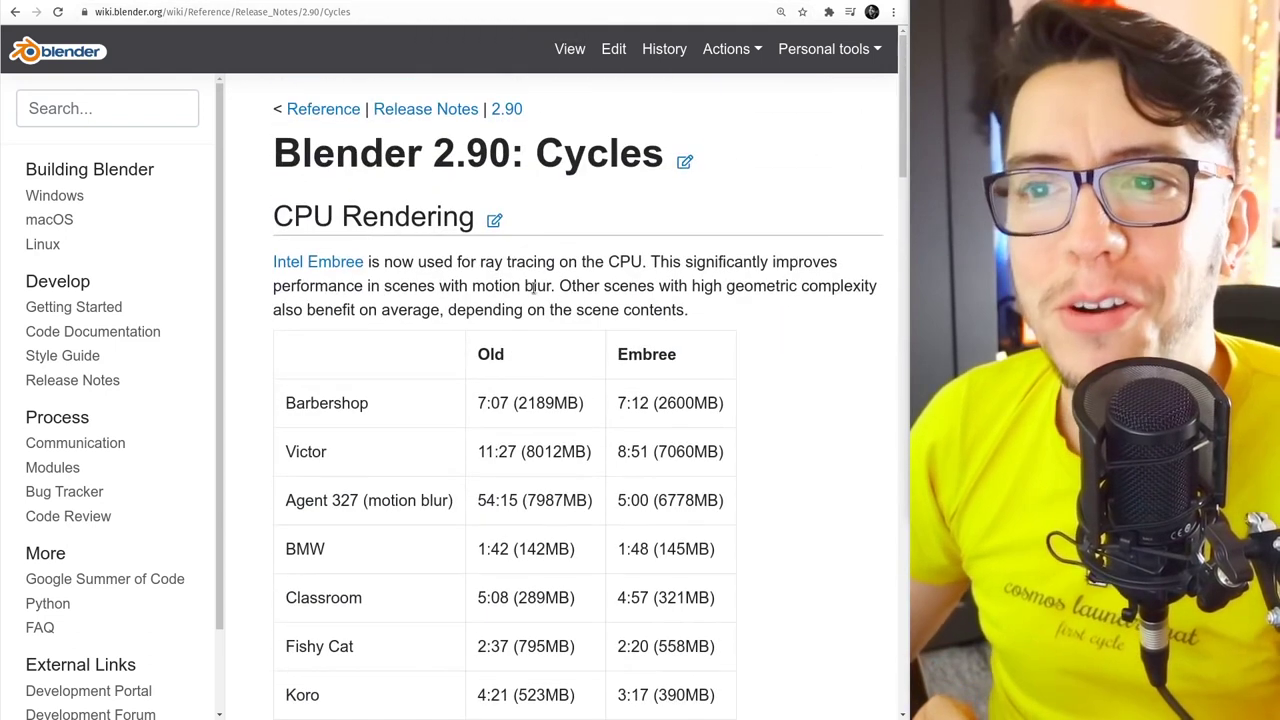
{"action": "scroll", "coordinate": [533, 287], "scroll_direction": "down", "scroll_amount": 6}
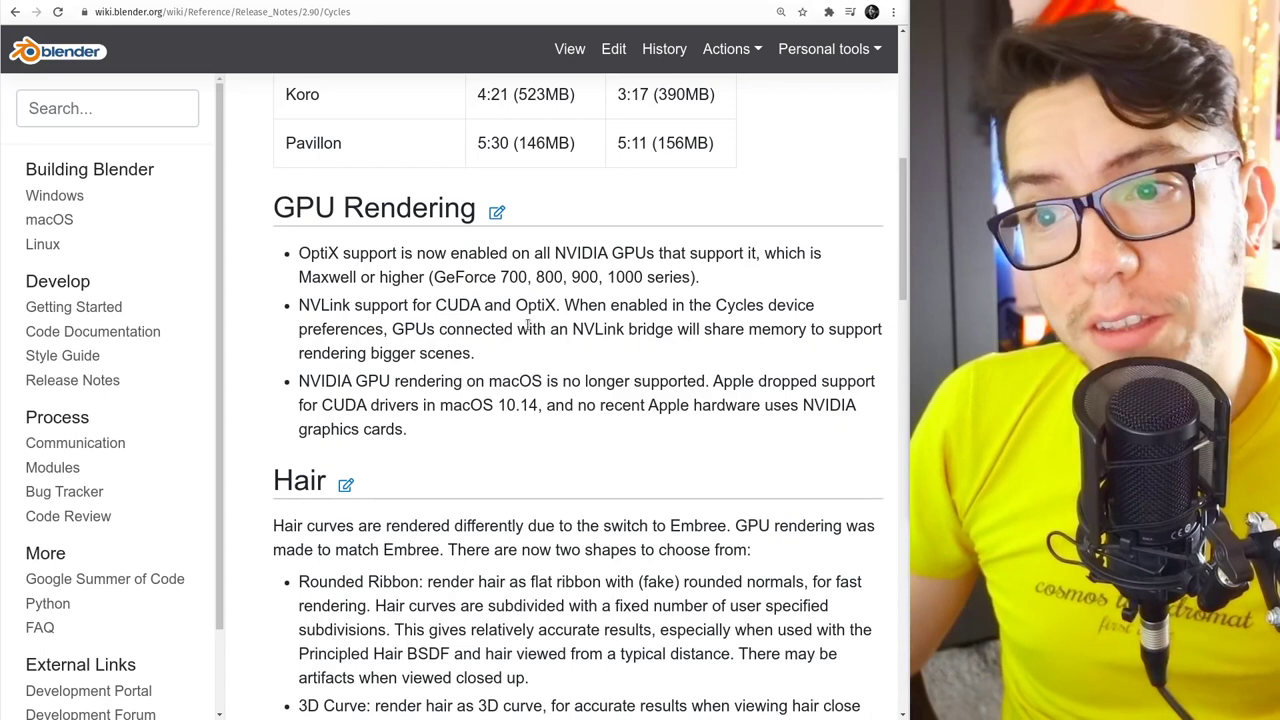
{"action": "double_click", "coordinate": [594, 329]}
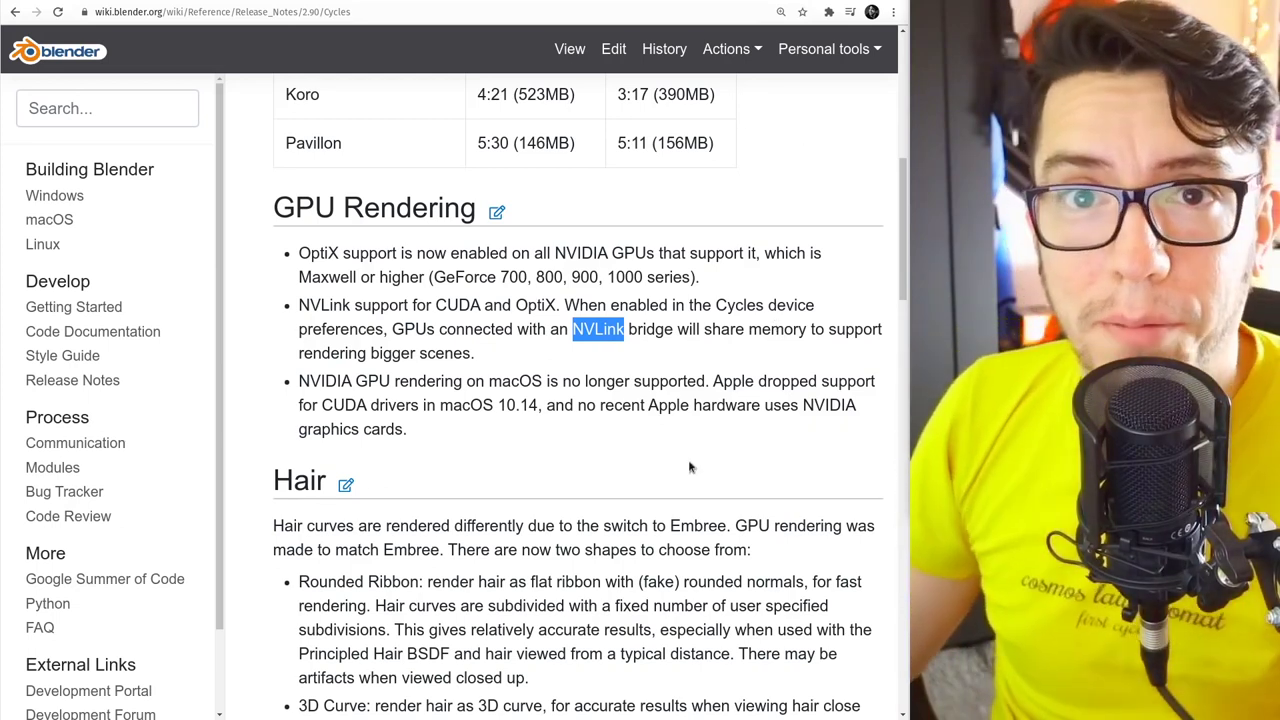
{"action": "left_click", "coordinate": [667, 371]}
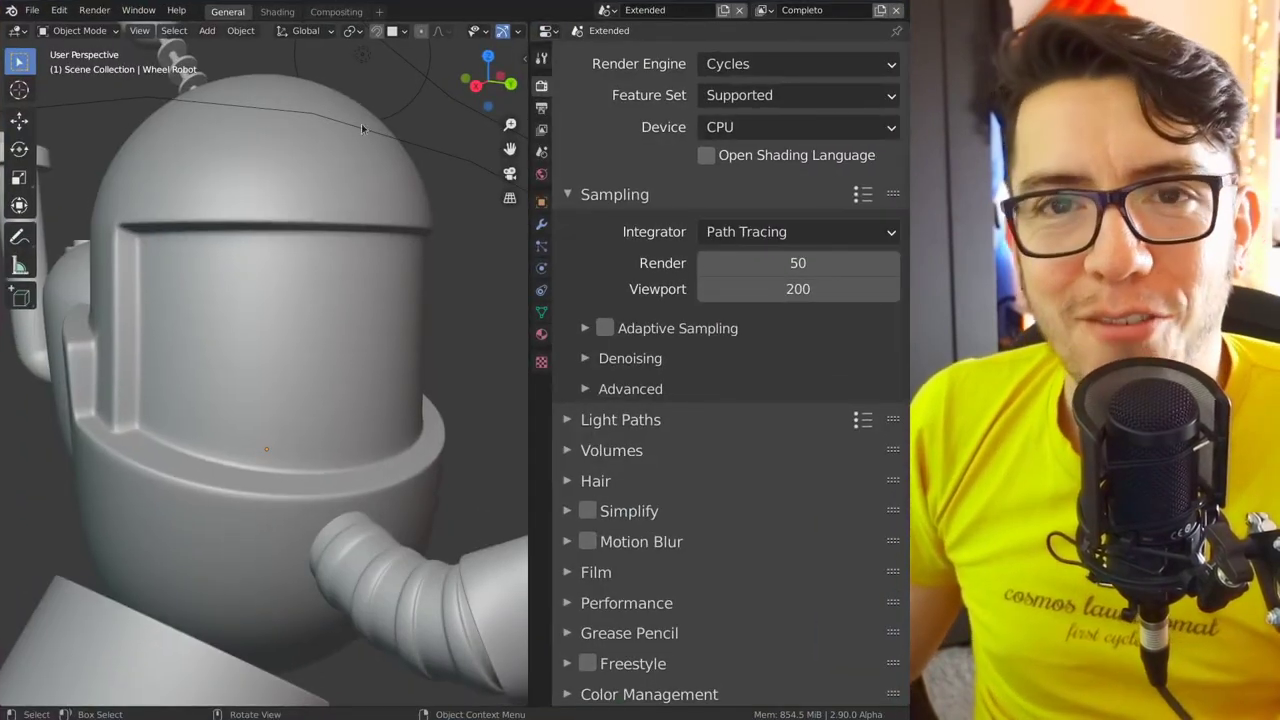
Step: Switch to Blender, set the viewport shading to Rendered, and inspect the noise on the robot's head up close and from several angles
{"action": "key", "text": "z"}
{"action": "key", "text": "8"}
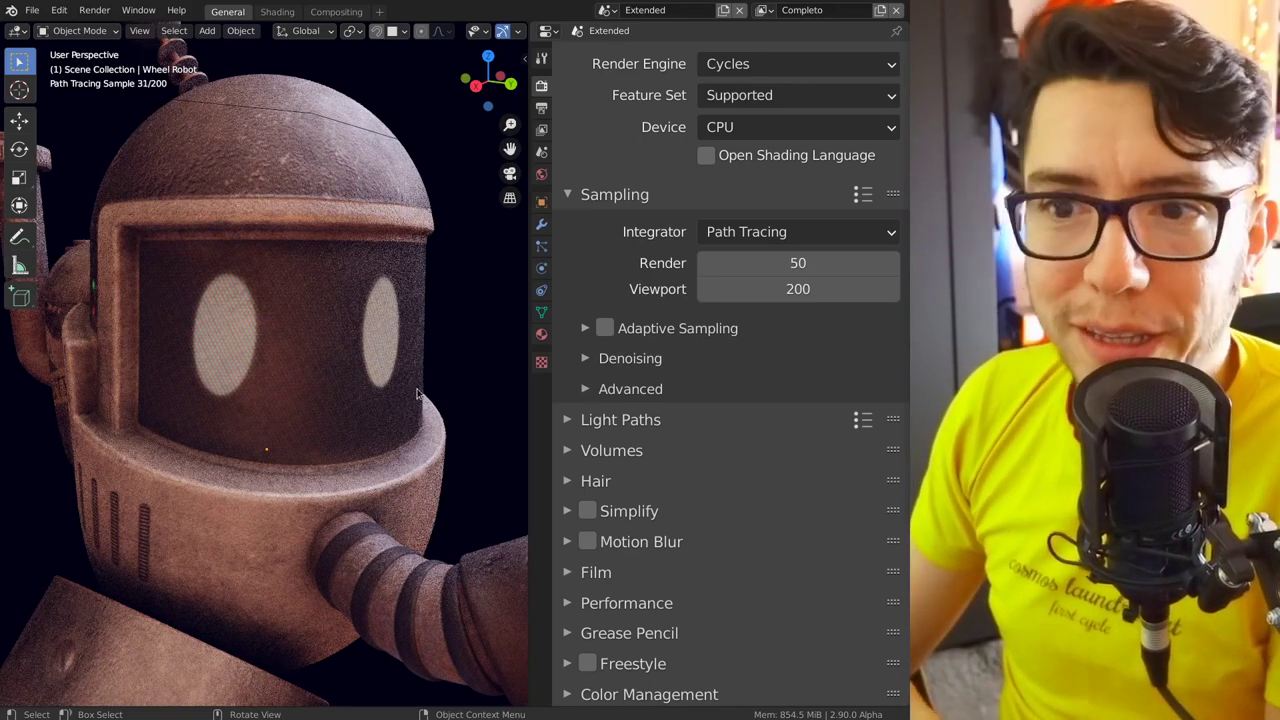
{"action": "middle_click_drag", "start_coordinate": [420, 392], "coordinate": [258, 338]}
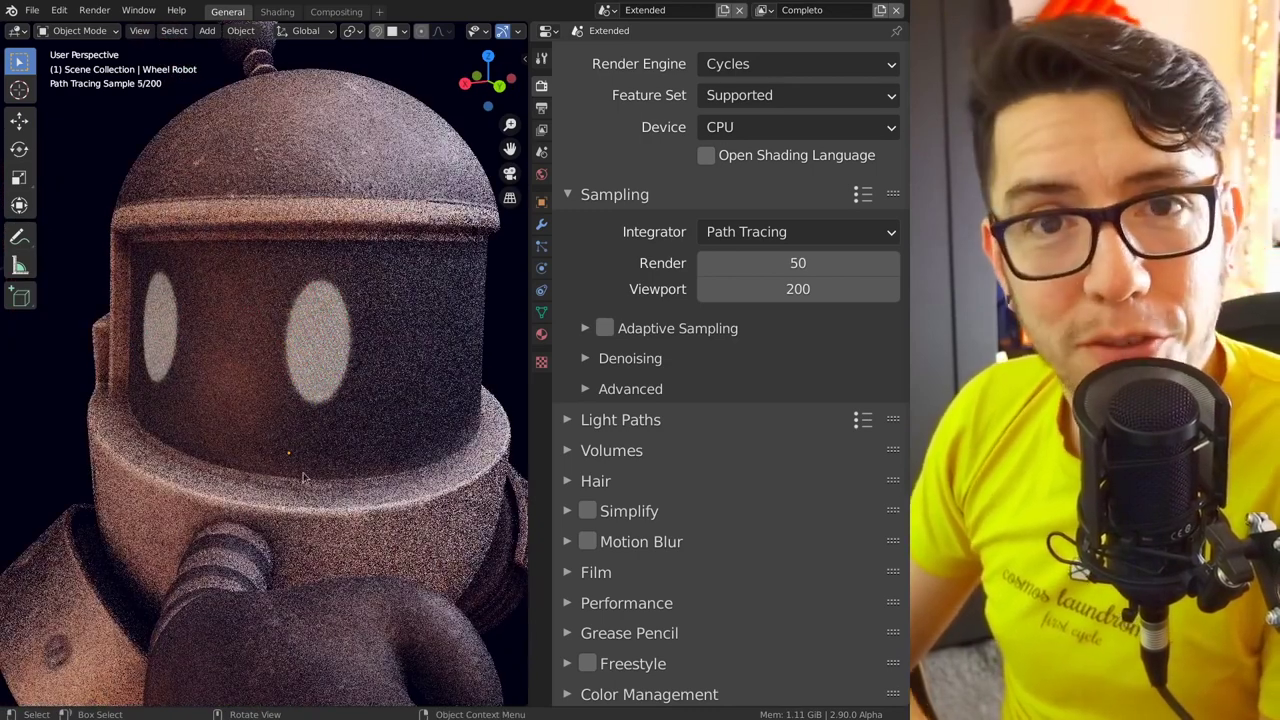
{"action": "scroll", "coordinate": [381, 446], "scroll_direction": "up", "scroll_amount": 4}
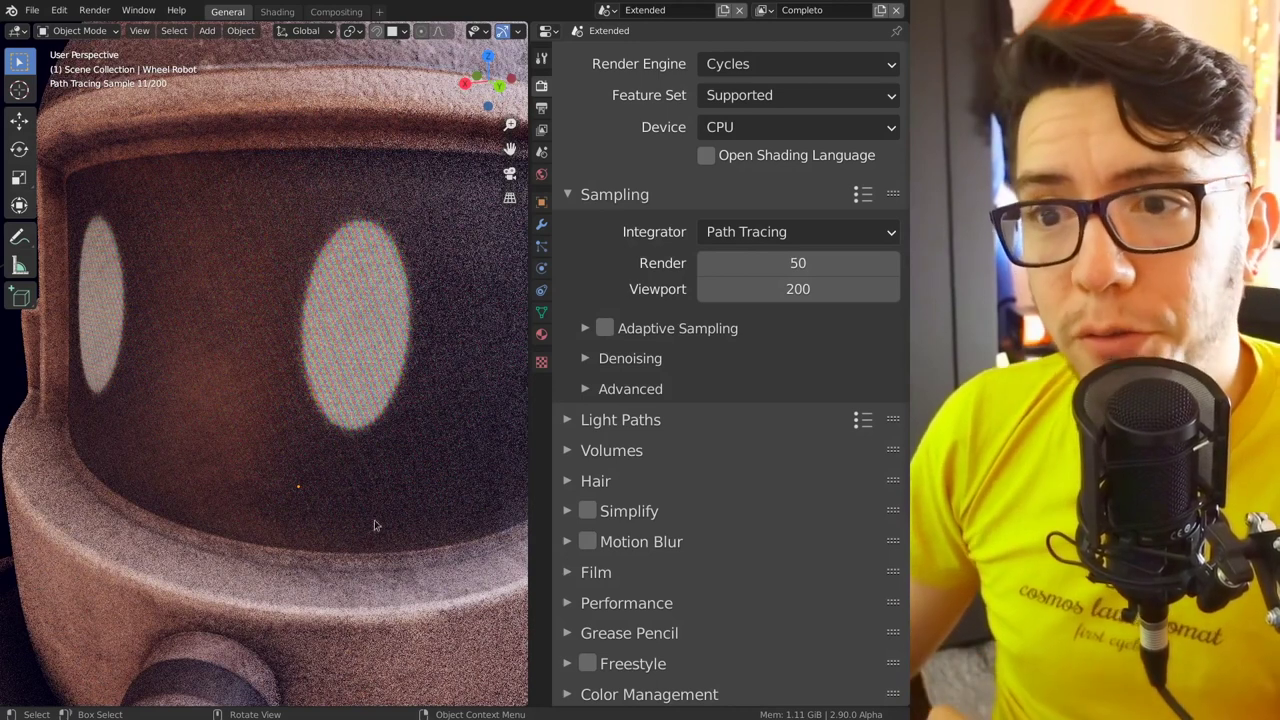
{"action": "scroll", "coordinate": [403, 379], "scroll_direction": "down", "scroll_amount": 5}
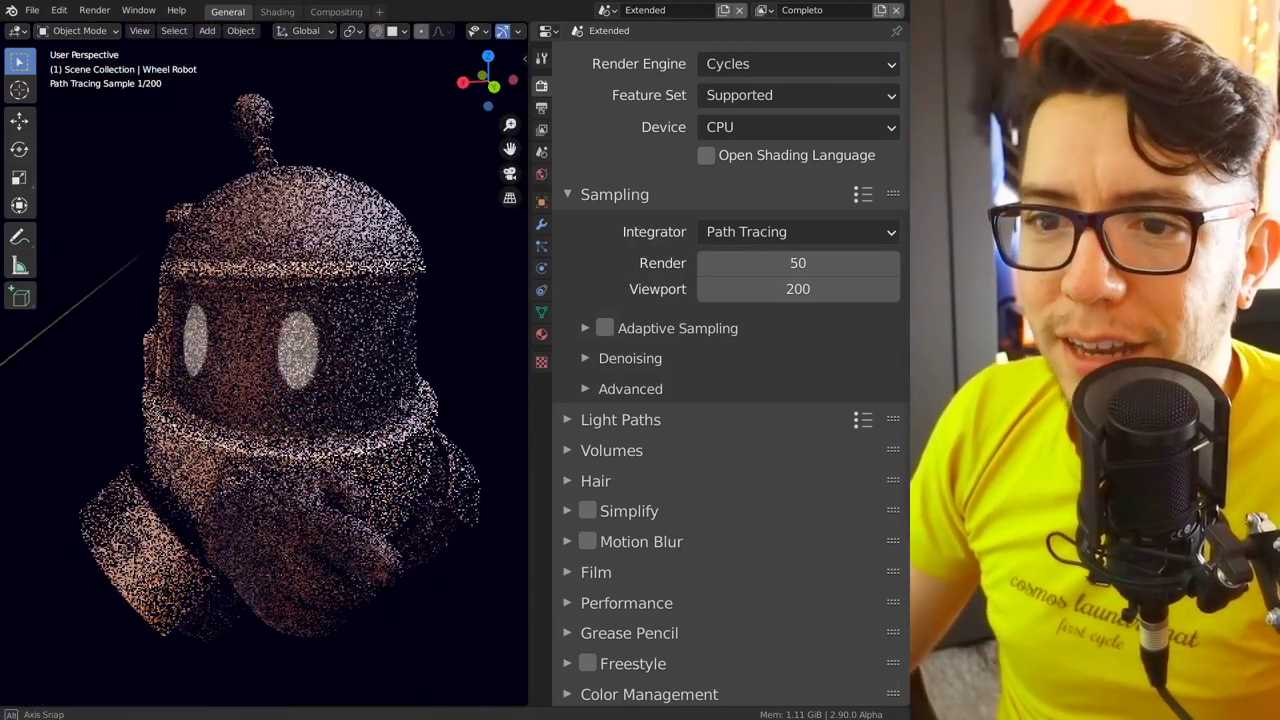
{"action": "middle_click_drag", "start_coordinate": [403, 379], "coordinate": [350, 380]}
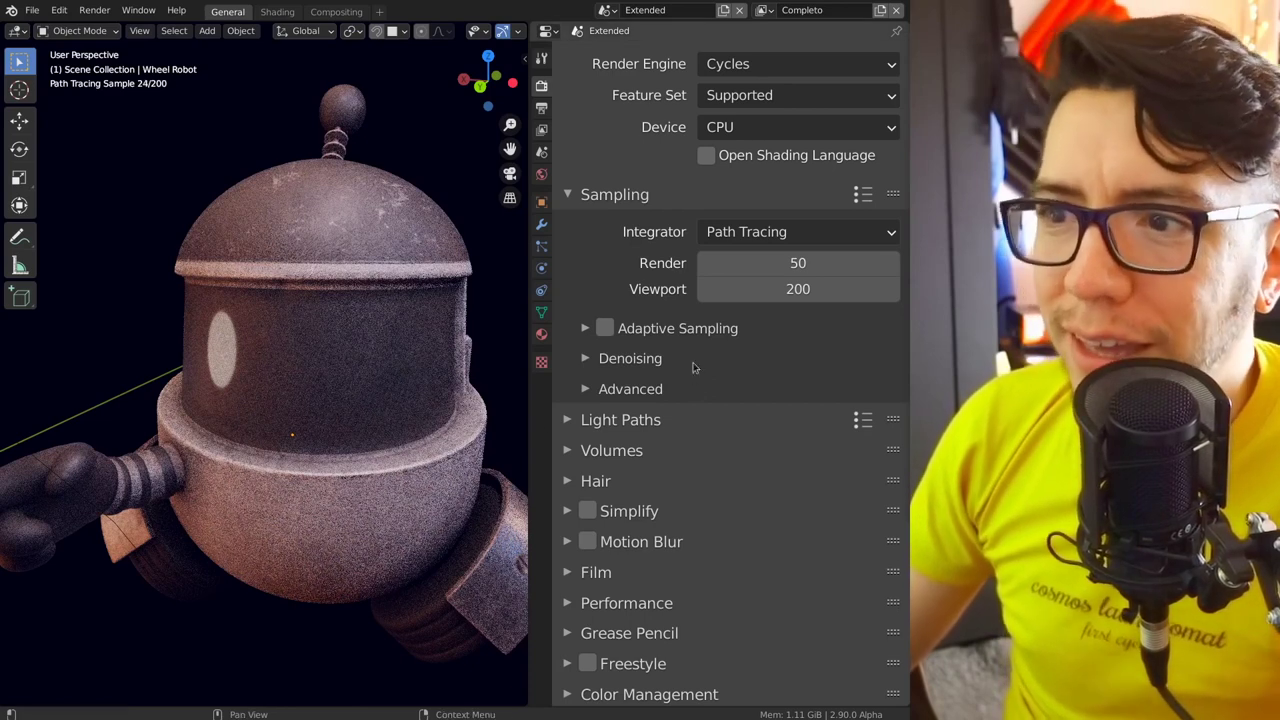
Step: Enable viewport denoising with OpenImageDenoise in the Cycles sampling settings and check the robot from different angles
{"action": "left_click", "coordinate": [645, 360]}
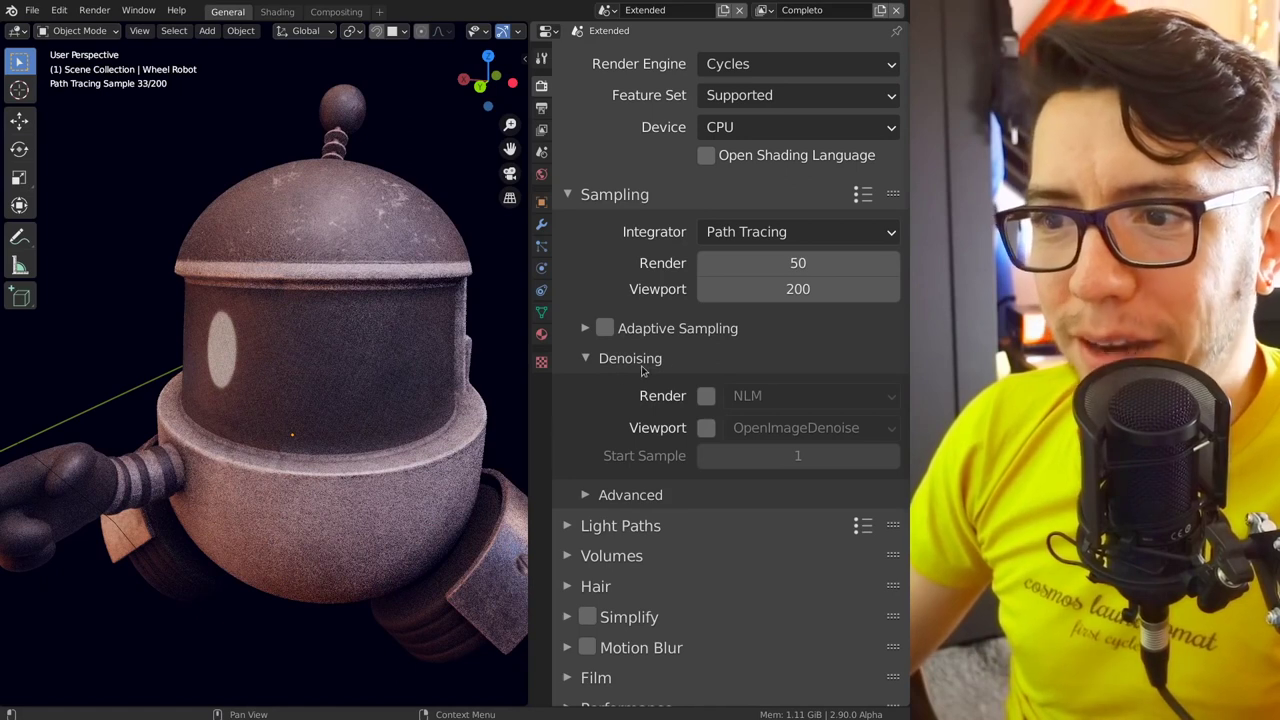
{"action": "left_click", "coordinate": [705, 428]}
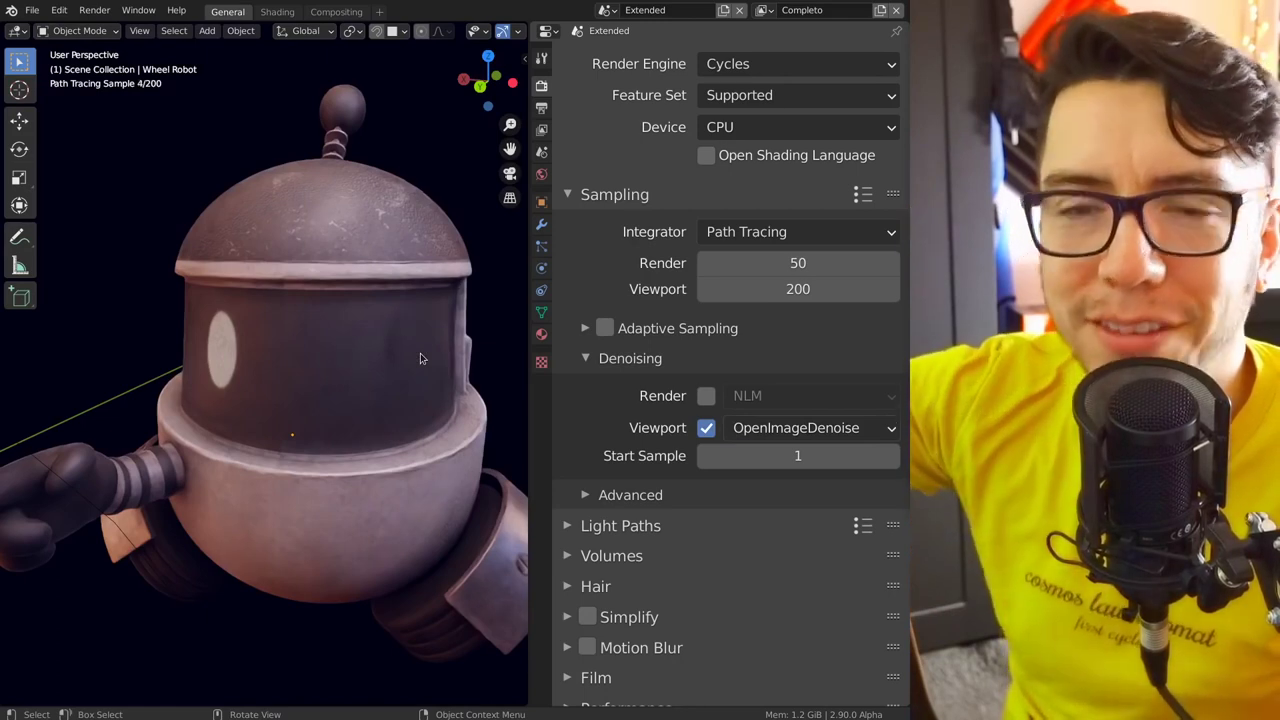
{"action": "middle_click_drag", "start_coordinate": [420, 358], "coordinate": [341, 367]}
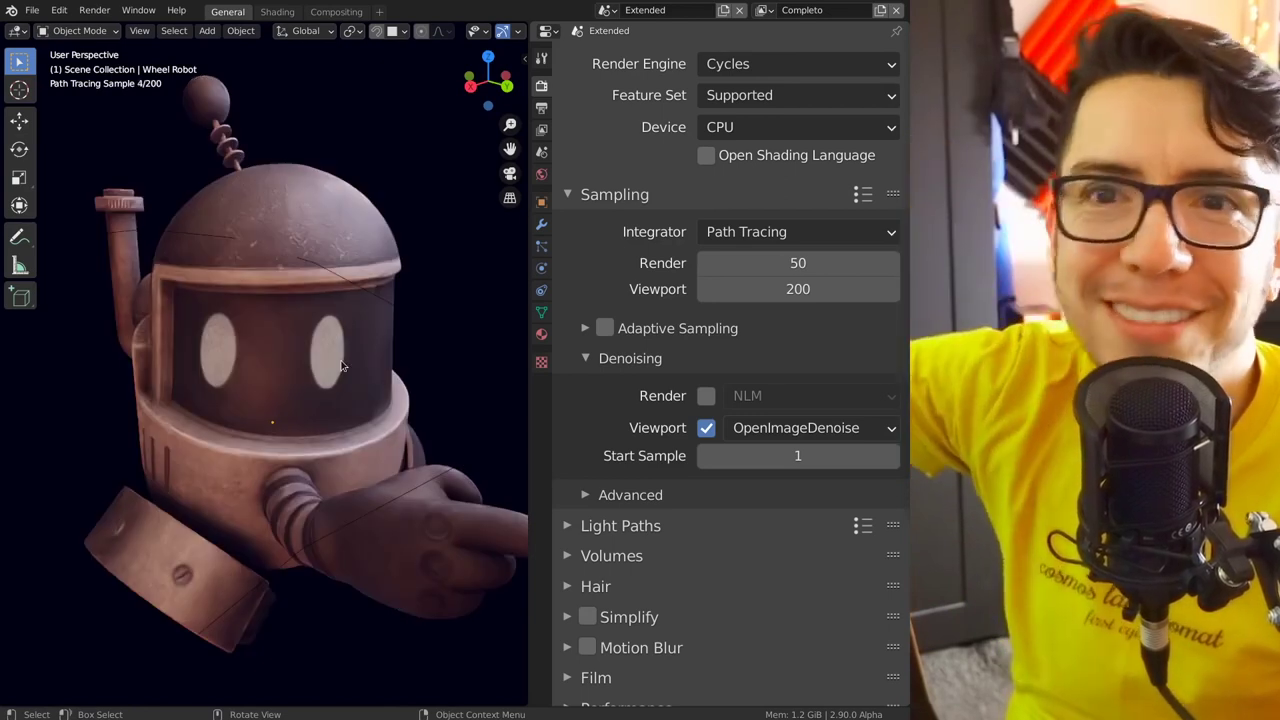
{"action": "middle_click_drag", "start_coordinate": [341, 367], "coordinate": [358, 358]}
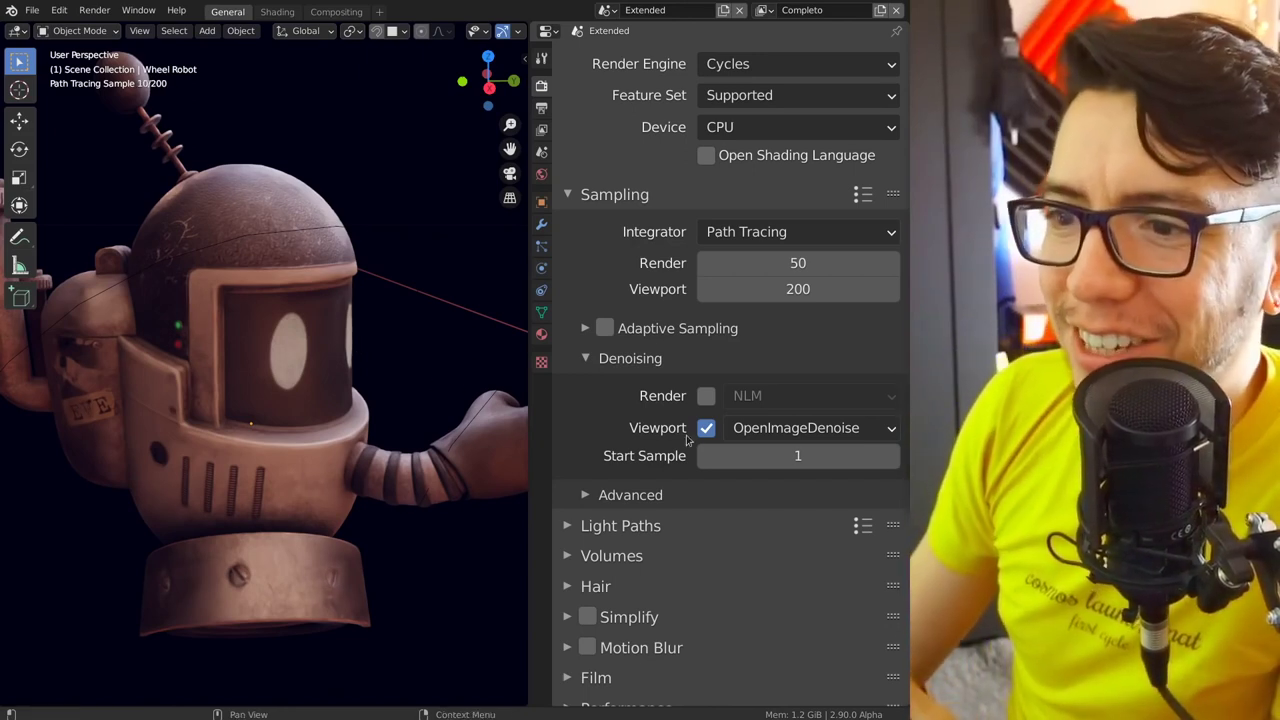
Step: Look through the available viewport denoisers, keep OpenImageDenoise, and examine how the denoised robot updates from other viewing angles
{"action": "left_click", "coordinate": [795, 430]}
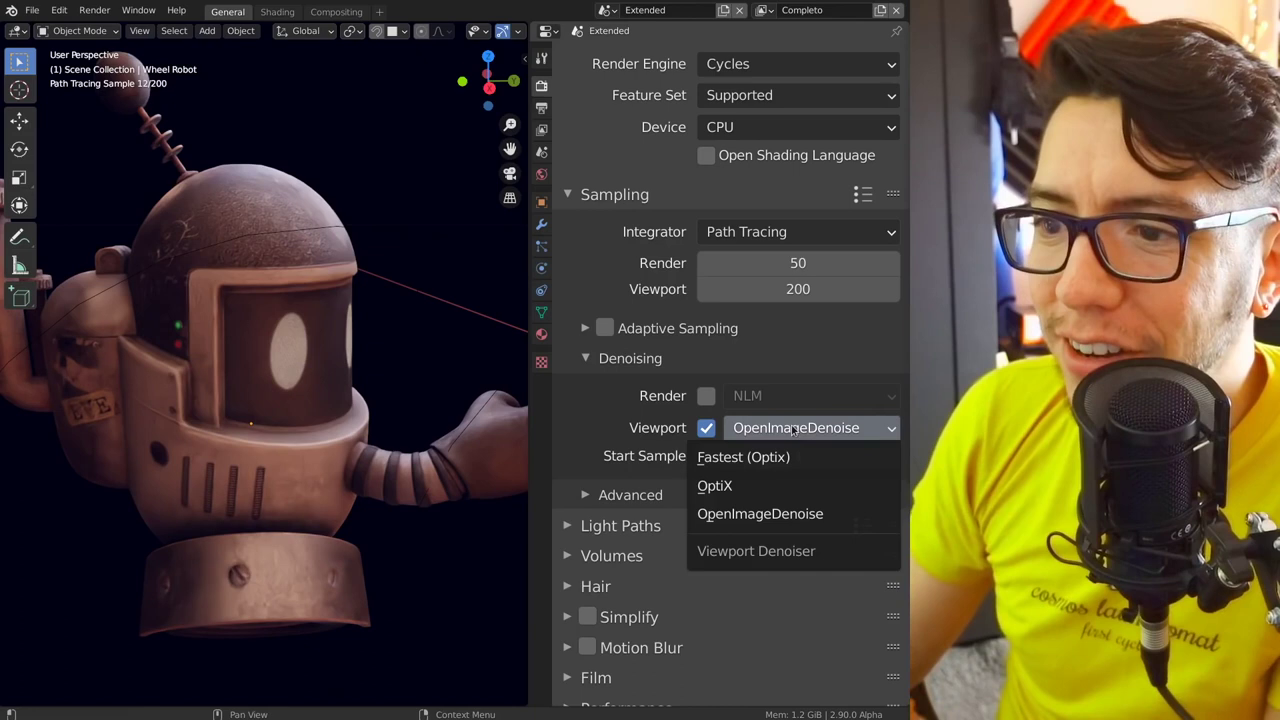
{"action": "left_click", "coordinate": [743, 435]}
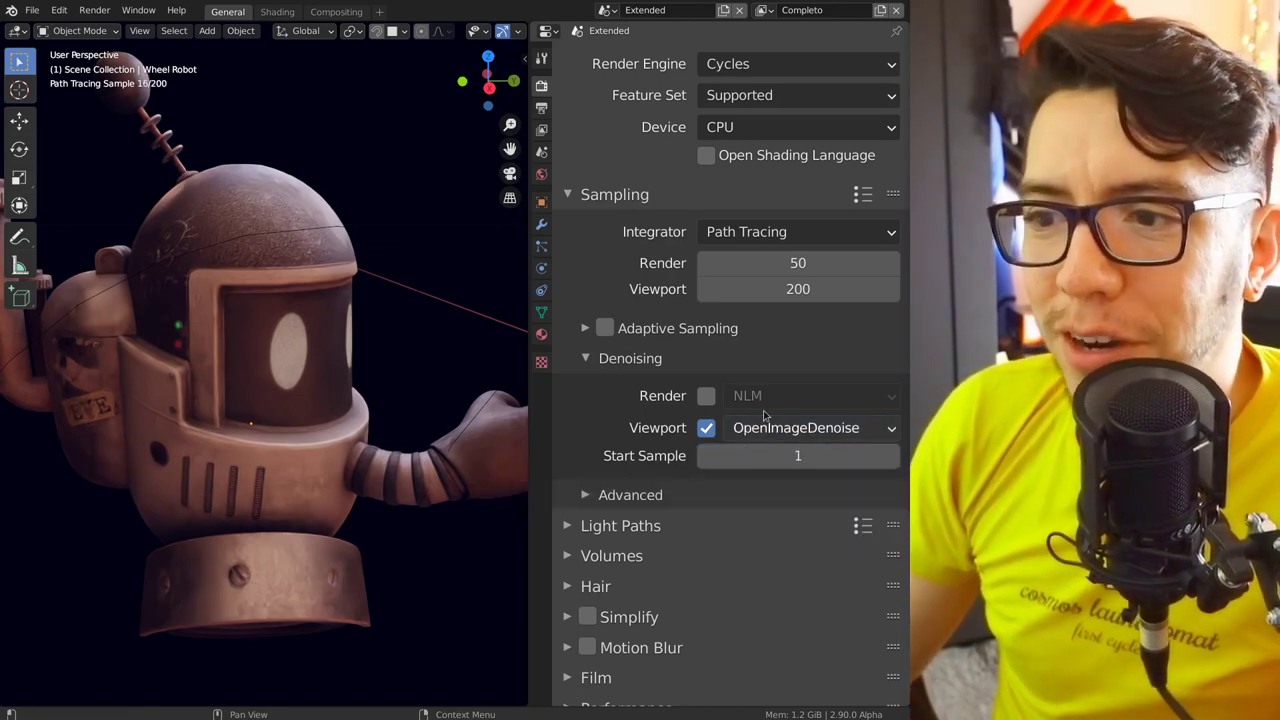
{"action": "left_click", "coordinate": [752, 398]}
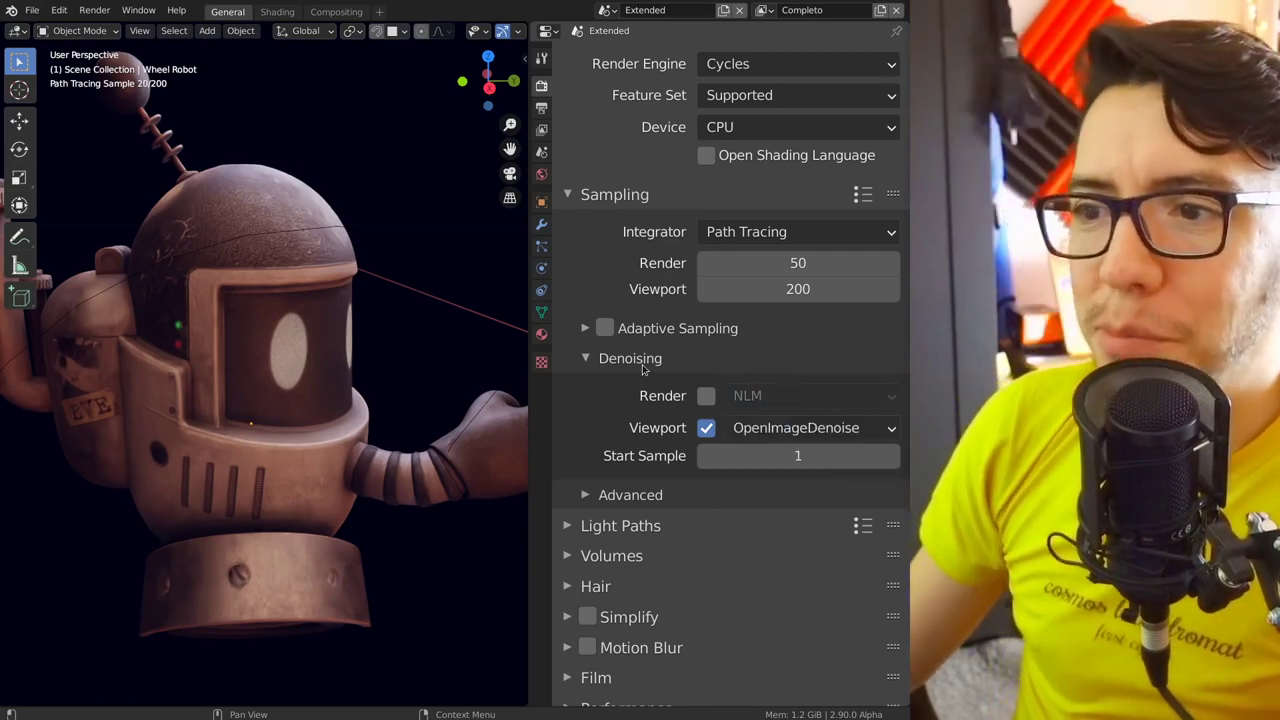
{"action": "middle_click_drag", "start_coordinate": [389, 377], "coordinate": [353, 383]}
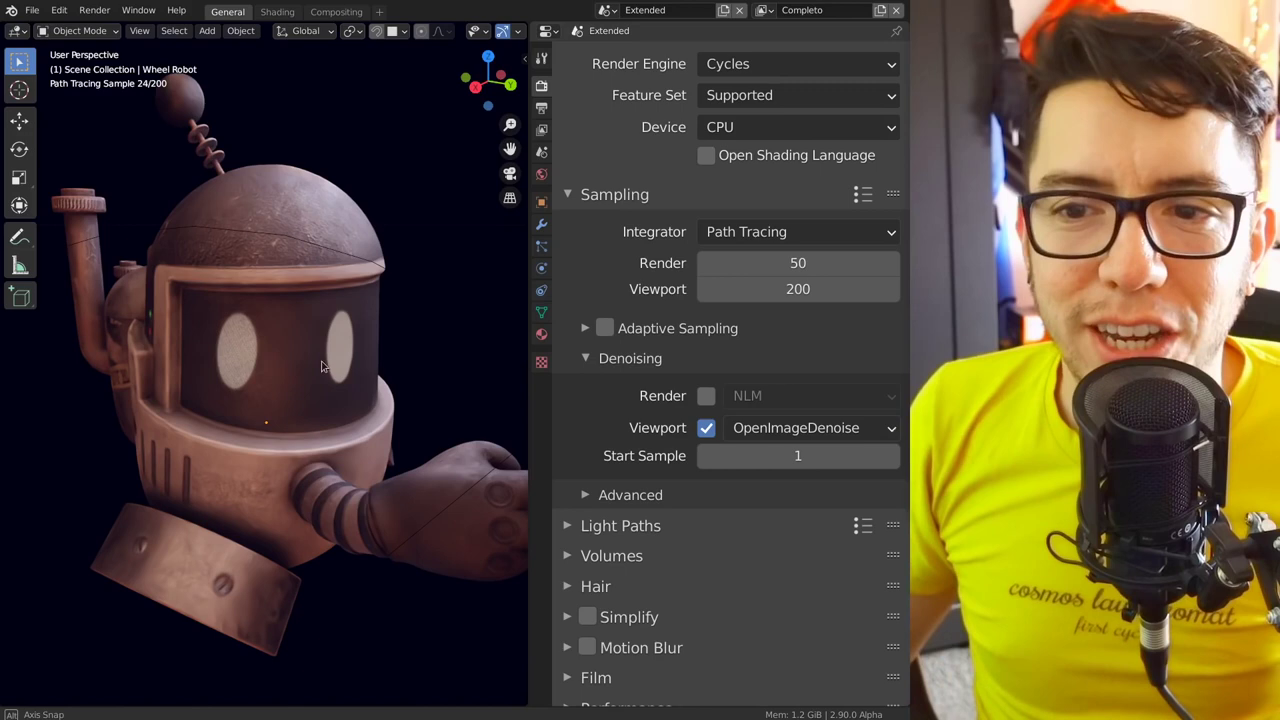
{"action": "middle_click_drag", "start_coordinate": [305, 222], "coordinate": [375, 383]}
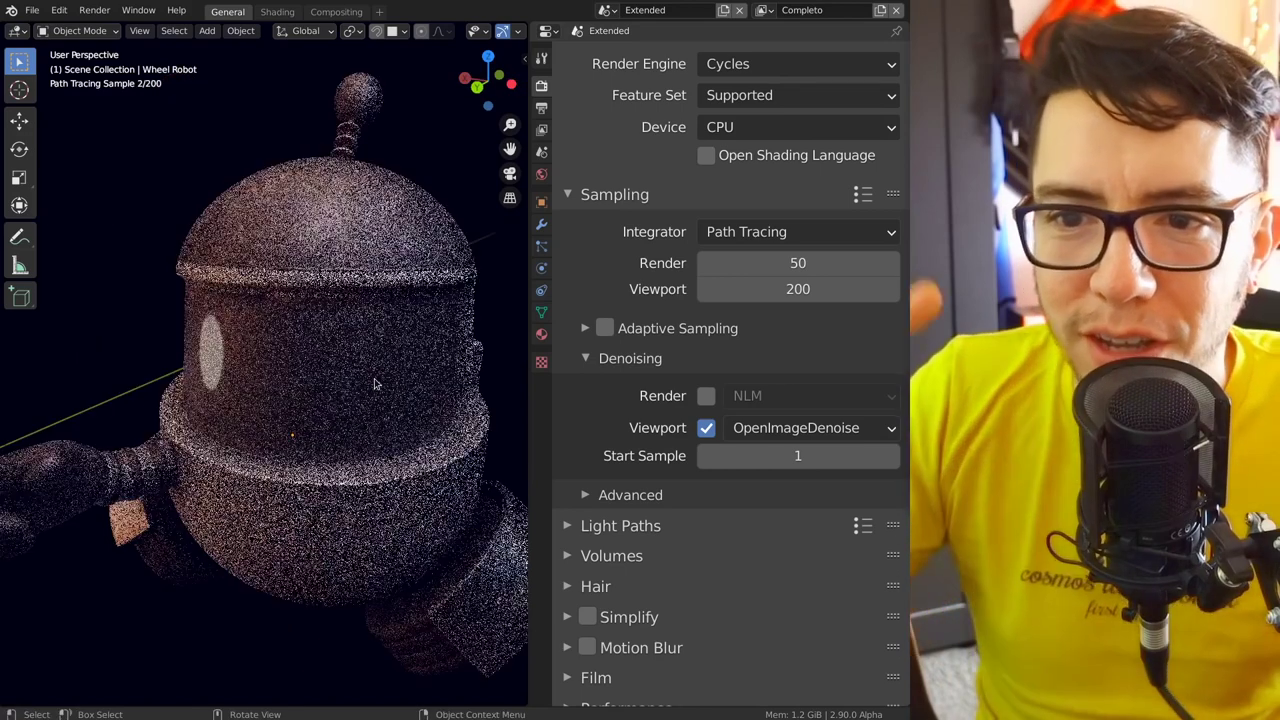